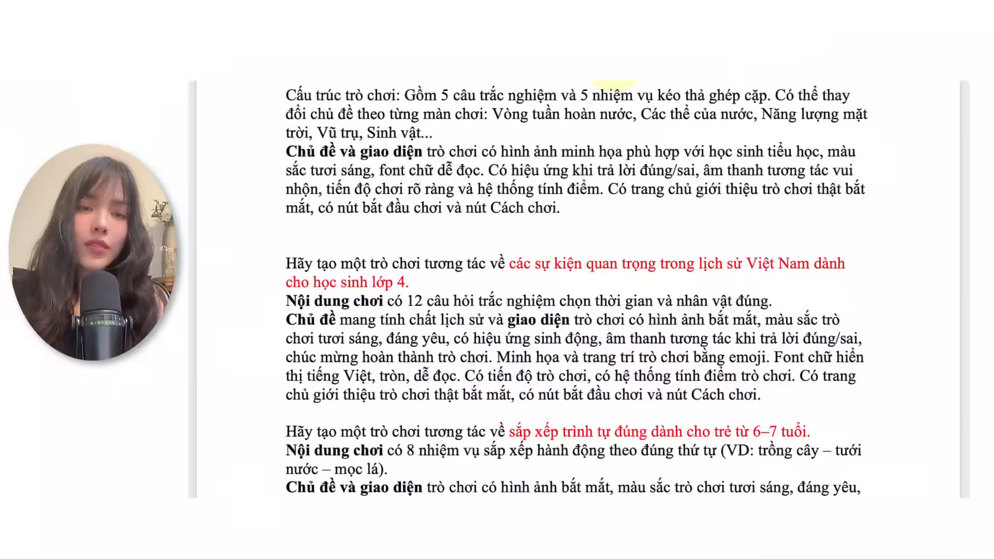
Step: Review the sample game prompts in the document and the fields of the Canva Code prompt generator page
{"action": "scroll", "coordinate": [548, 176], "scroll_direction": "down", "scroll_amount": 15}
{"action": "scroll", "coordinate": [552, 173], "scroll_direction": "up", "scroll_amount": 20}
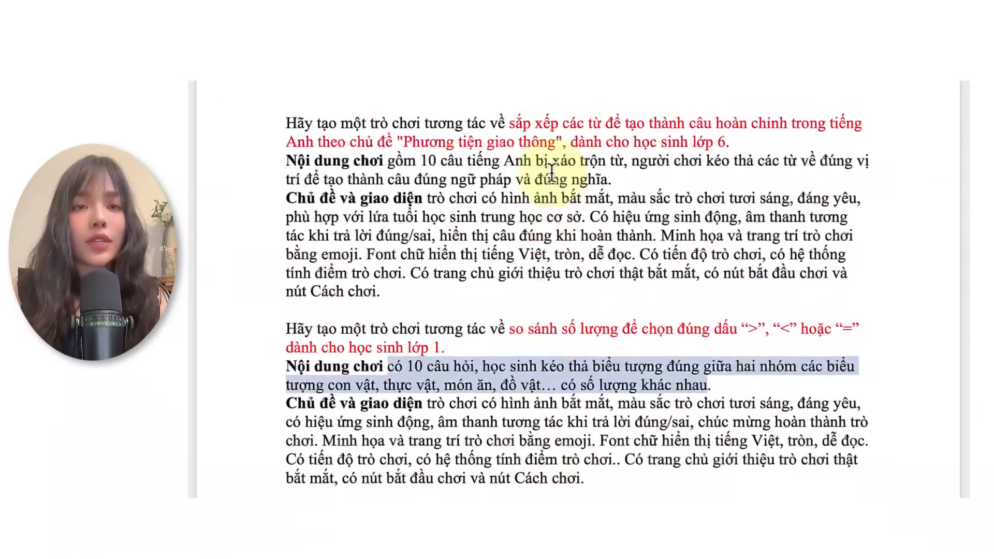
{"action": "scroll", "coordinate": [552, 173], "scroll_direction": "down", "scroll_amount": 6}
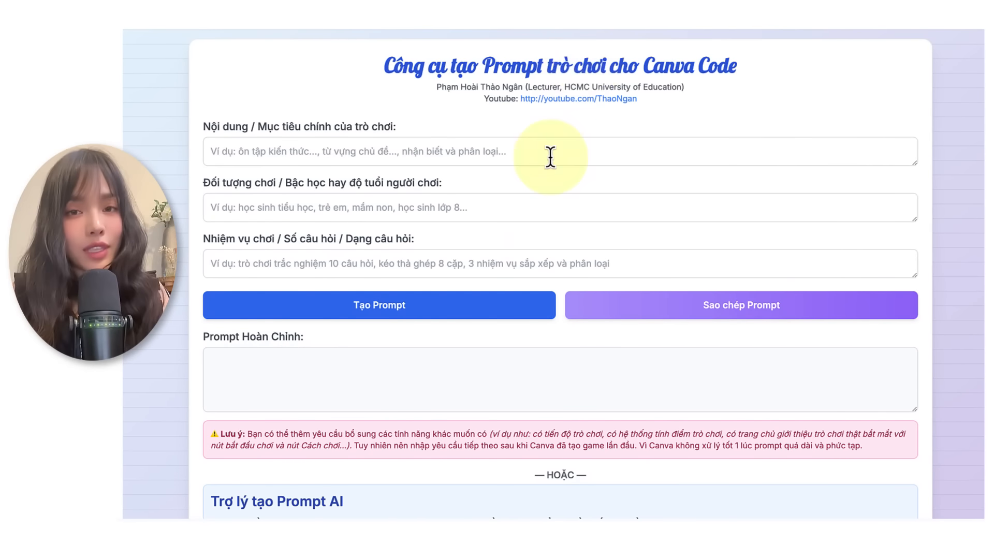
{"action": "scroll", "coordinate": [523, 261], "scroll_direction": "down", "scroll_amount": 3}
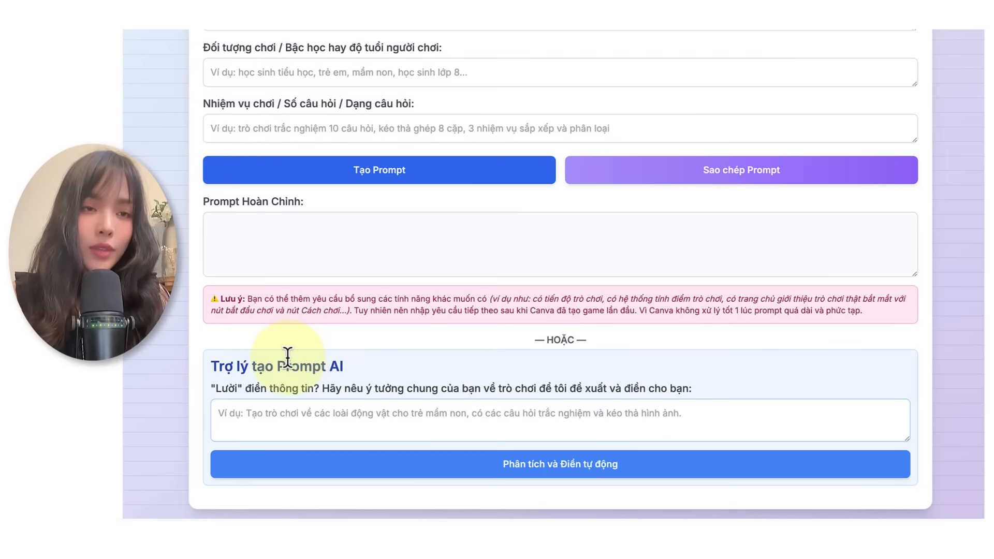
{"action": "scroll", "coordinate": [330, 348], "scroll_direction": "up", "scroll_amount": 3}
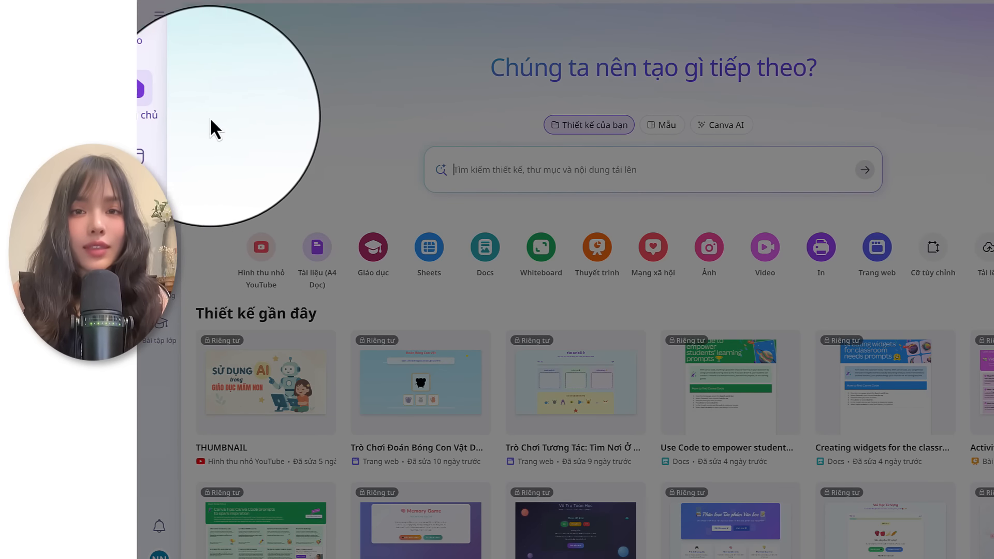
Step: Switch Canva's home page to Canva AI in "Viết code cho tôi" mode and look over the suggested code ideas
{"action": "left_click", "coordinate": [722, 135]}
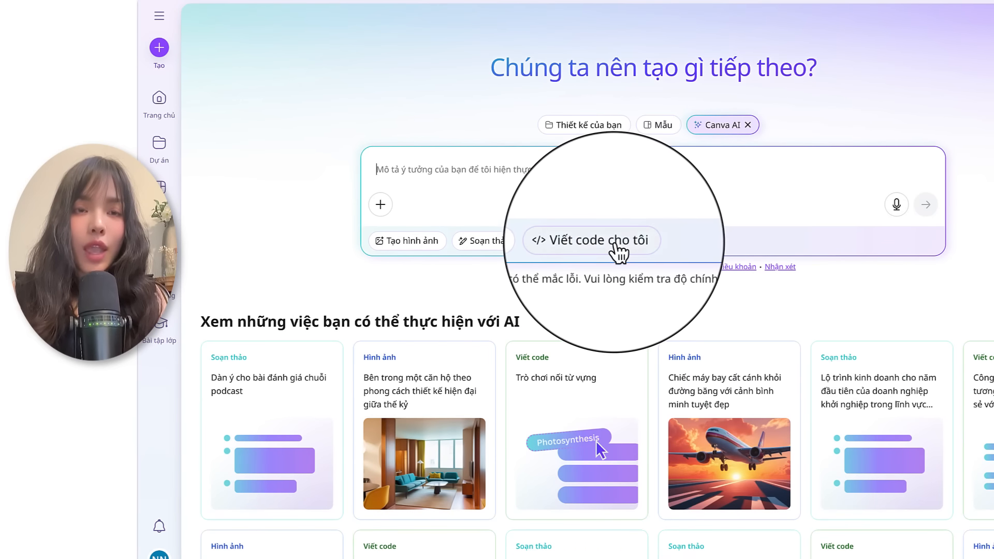
{"action": "left_click", "coordinate": [610, 243]}
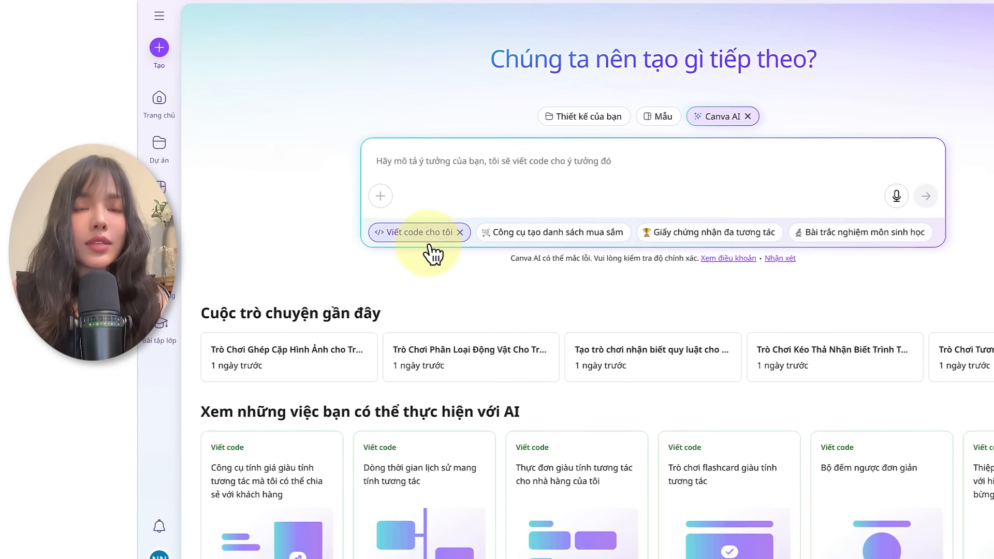
{"action": "scroll", "coordinate": [433, 252], "scroll_direction": "down", "scroll_amount": 2}
{"action": "scroll", "coordinate": [432, 253], "scroll_direction": "down", "scroll_amount": 3}
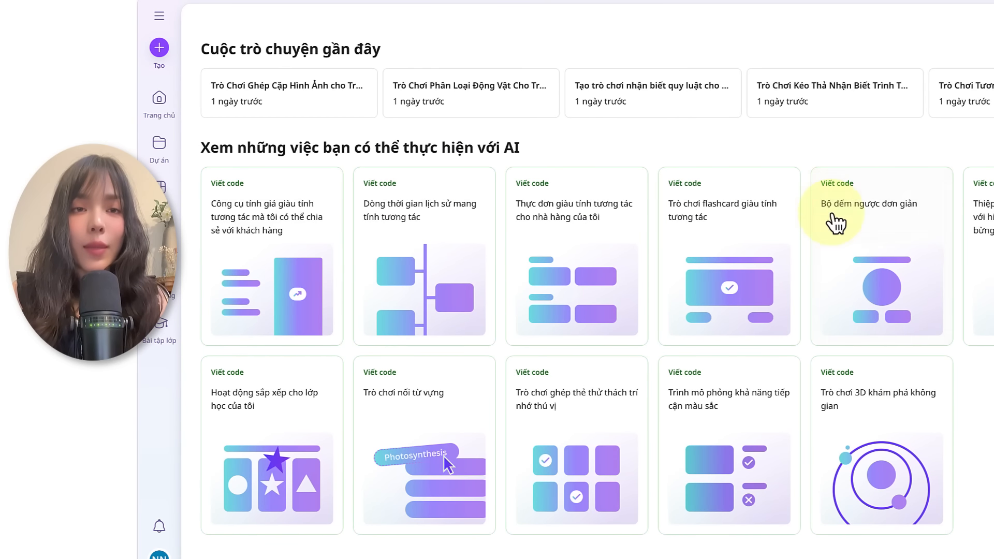
{"action": "scroll", "coordinate": [685, 344], "scroll_direction": "up", "scroll_amount": 5}
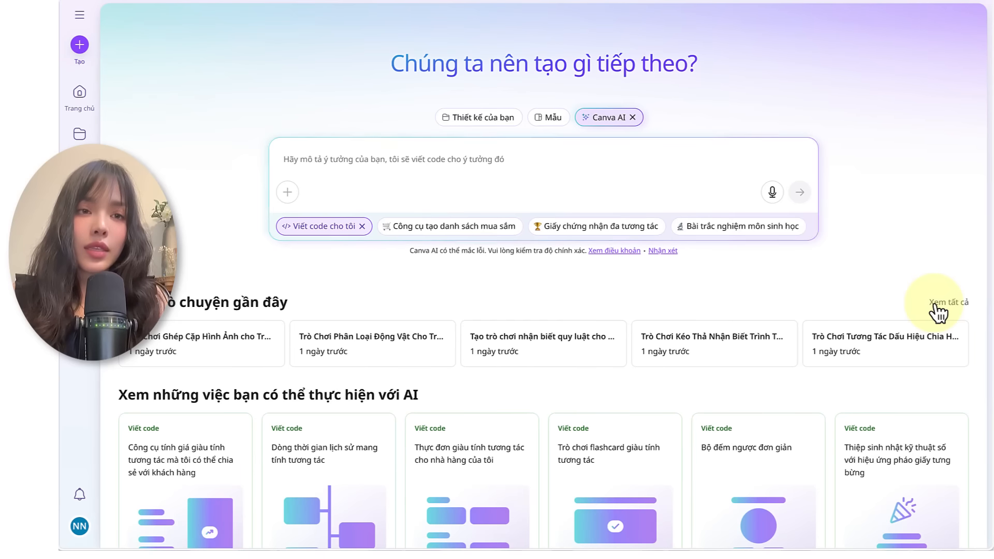
Step: Show all recent Canva AI conversations, browse the chat history, and collapse the list
{"action": "left_click", "coordinate": [953, 329]}
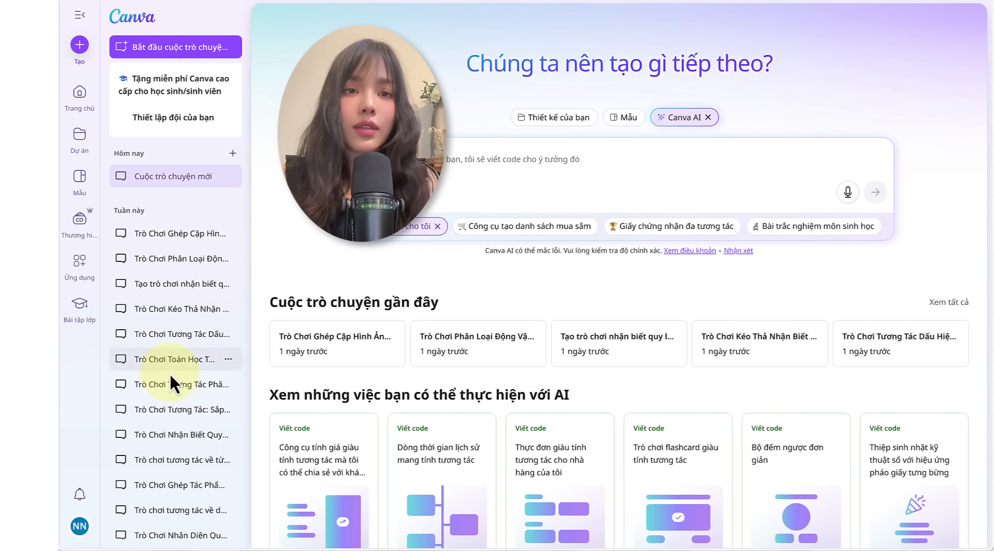
{"action": "scroll", "coordinate": [171, 375], "scroll_direction": "down", "scroll_amount": 3}
{"action": "scroll", "coordinate": [171, 374], "scroll_direction": "down", "scroll_amount": 5}
{"action": "scroll", "coordinate": [177, 313], "scroll_direction": "up", "scroll_amount": 7}
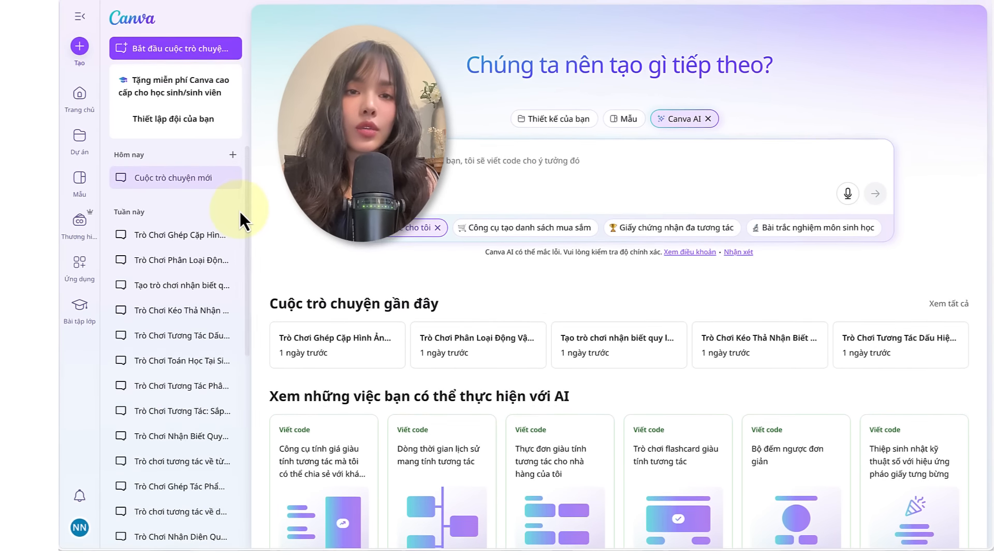
{"action": "scroll", "coordinate": [217, 156], "scroll_direction": "down", "scroll_amount": 4}
{"action": "left_click", "coordinate": [80, 16]}
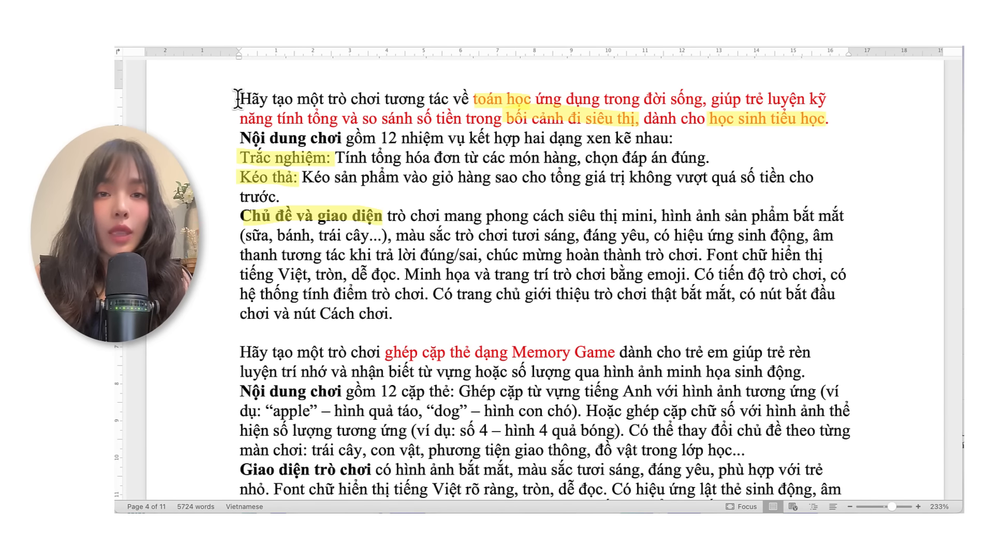
Step: Copy the mini-supermarket math game prompt with 12 tasks from the document and submit it to Canva AI
{"action": "left_click_drag", "start_coordinate": [238, 98], "coordinate": [425, 310]}
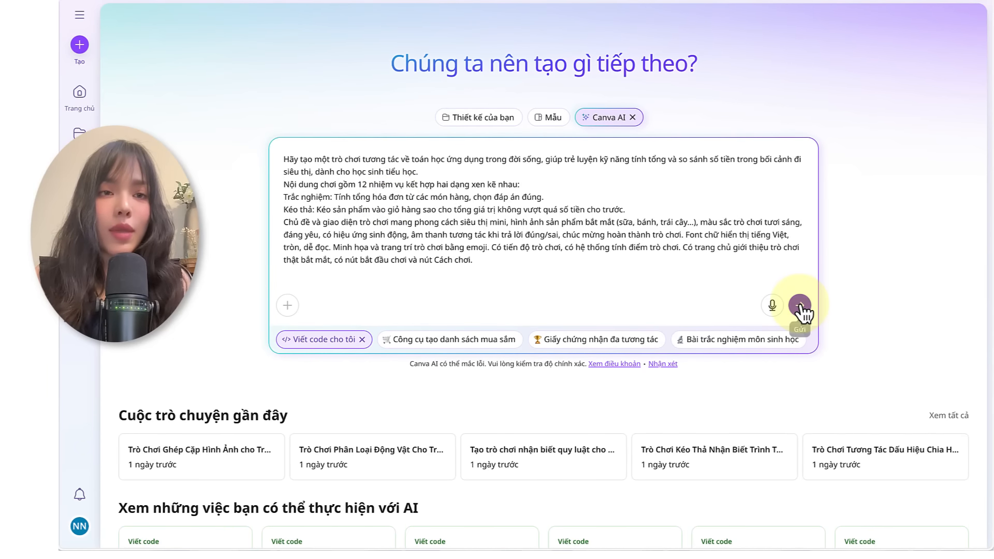
{"action": "left_click", "coordinate": [800, 306]}
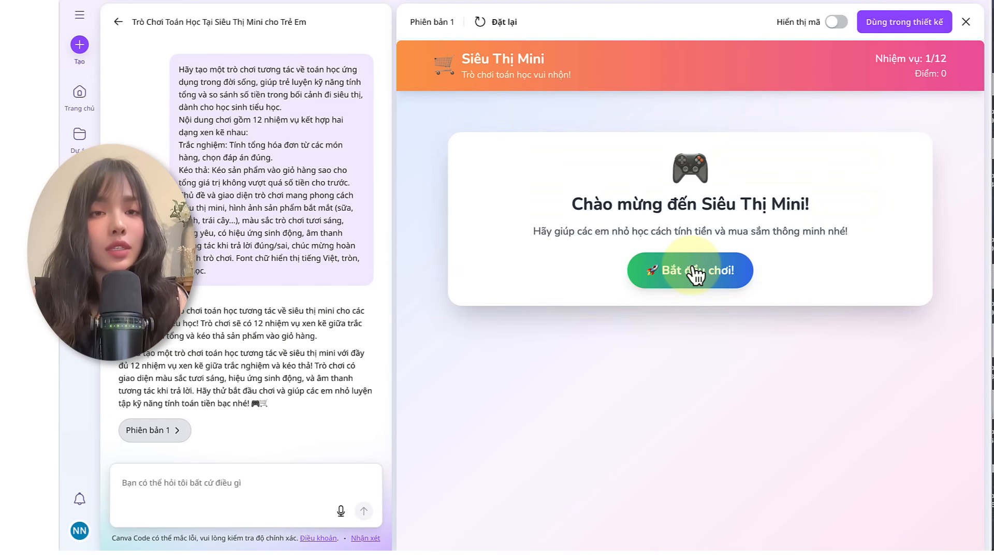
Step: Start the generated Siêu Thị Mini game, answer the first question with 23.000đ, and advance to the second task
{"action": "left_click", "coordinate": [695, 274]}
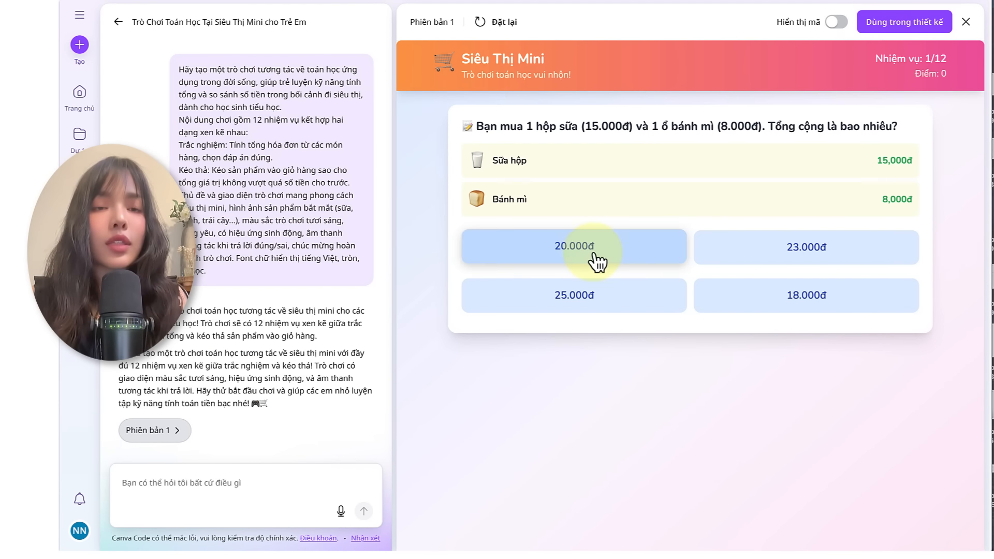
{"action": "left_click", "coordinate": [768, 256]}
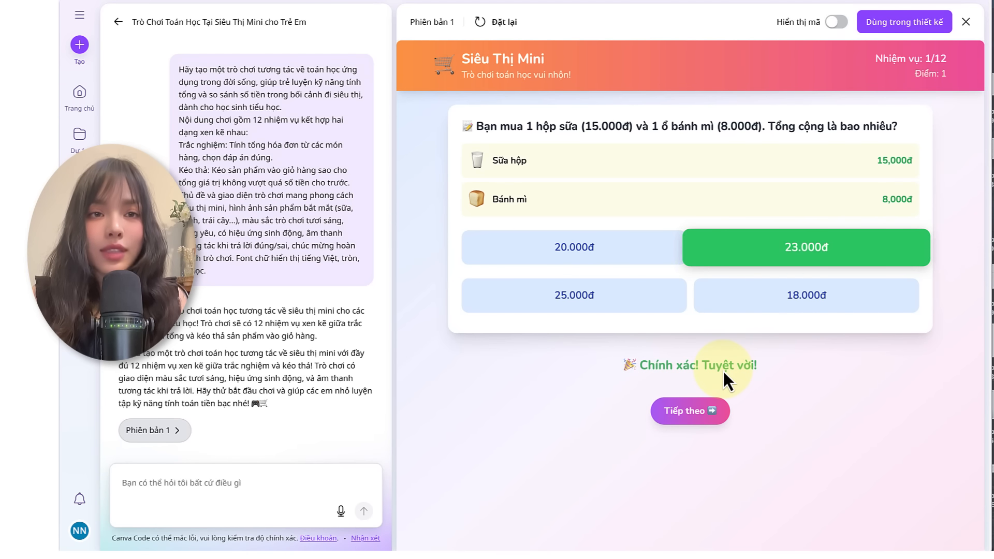
{"action": "left_click", "coordinate": [716, 409]}
Step: Test the 30.000đ shopping task by filling the cart with Bánh mì, Sữa hộp and Kẹo, removing Táo, and checking the result
{"action": "left_click_drag", "start_coordinate": [629, 248], "coordinate": [783, 273]}
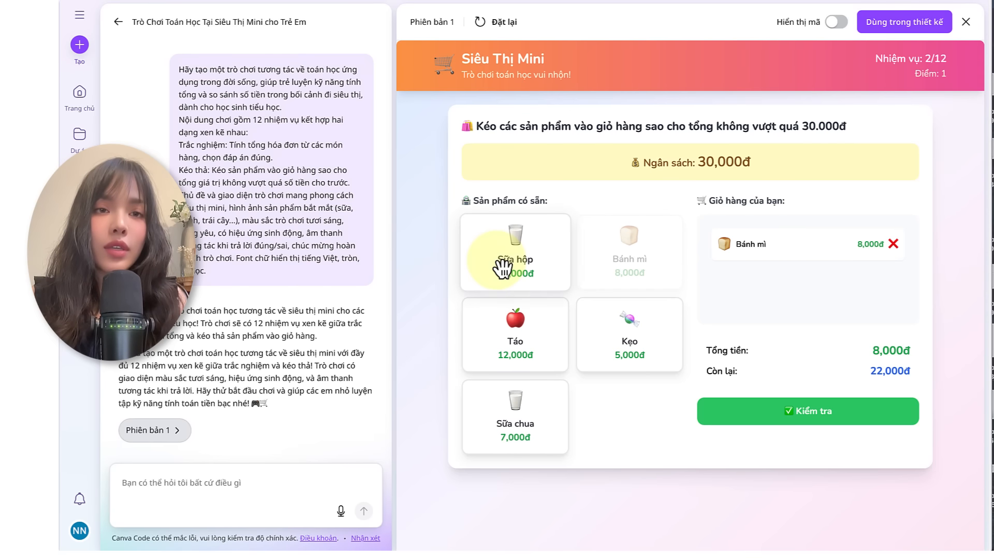
{"action": "left_click_drag", "start_coordinate": [502, 268], "coordinate": [800, 284]}
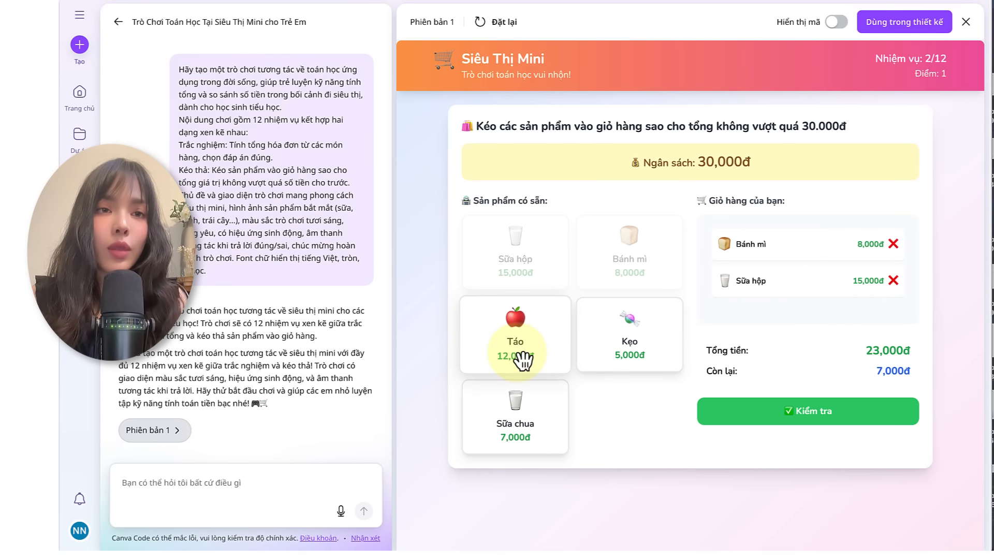
{"action": "left_click_drag", "start_coordinate": [523, 360], "coordinate": [825, 317]}
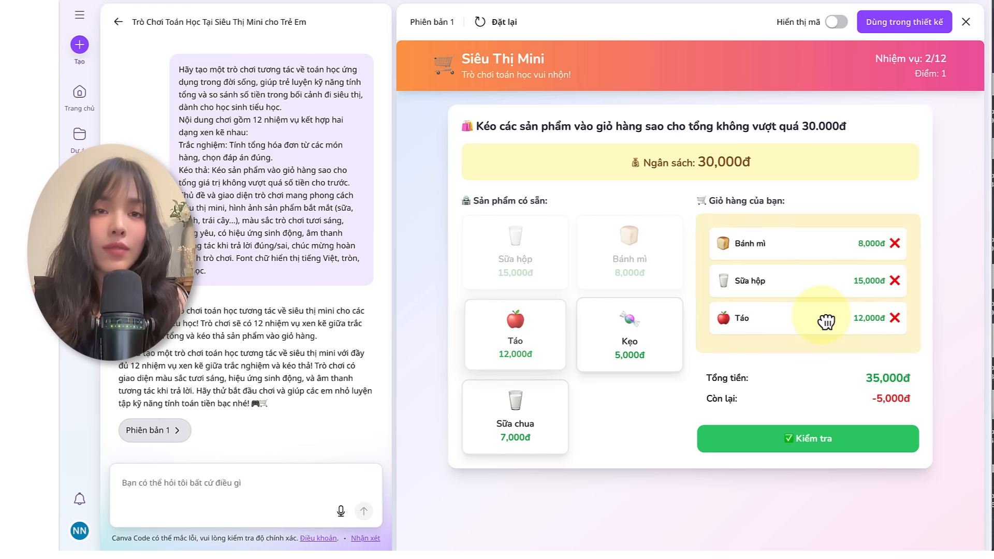
{"action": "left_click", "coordinate": [893, 317]}
{"action": "left_click_drag", "start_coordinate": [626, 346], "coordinate": [840, 281]}
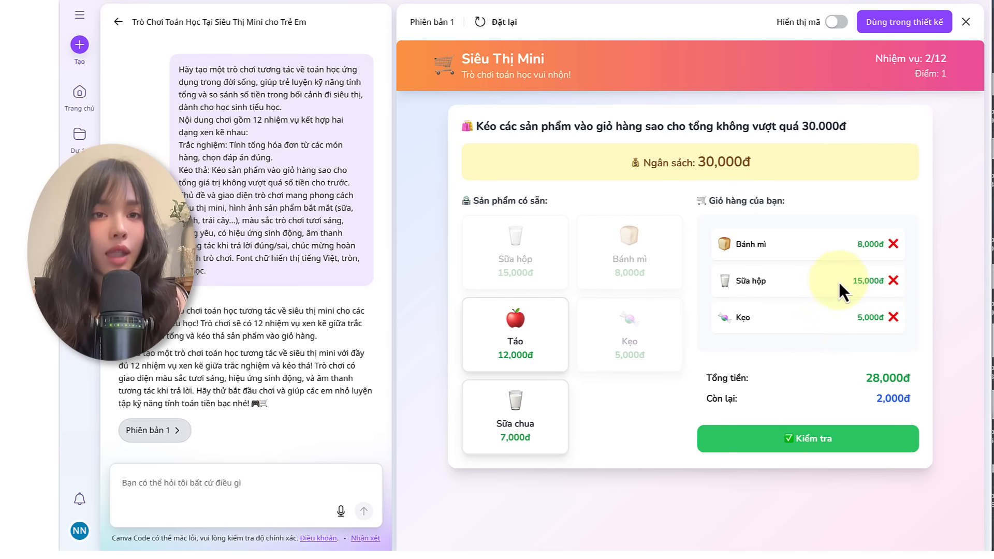
{"action": "left_click", "coordinate": [806, 411]}
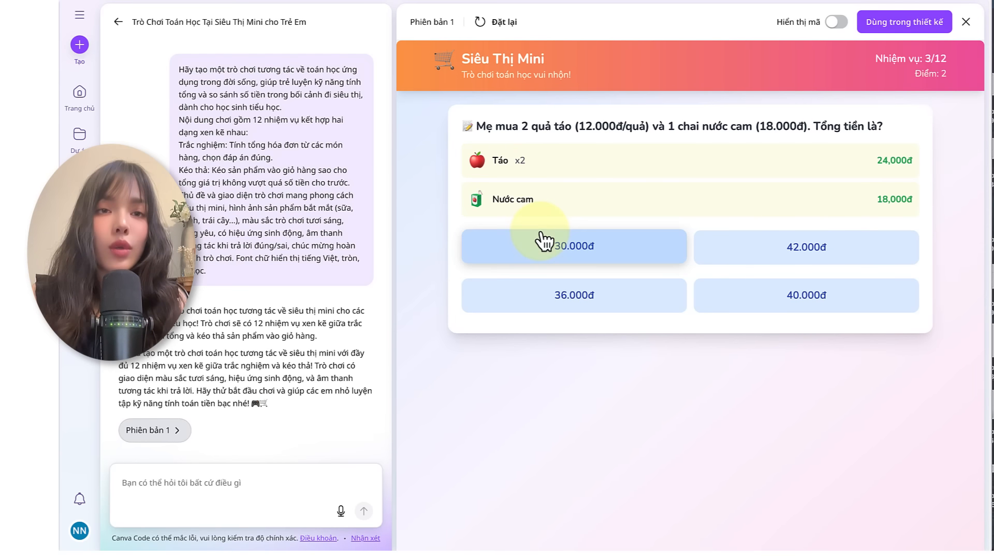
Step: Answer the third question with 36.000đ and add Sữa hộp, Bánh mì and Sữa chua to the breakfast cart
{"action": "left_click", "coordinate": [656, 290]}
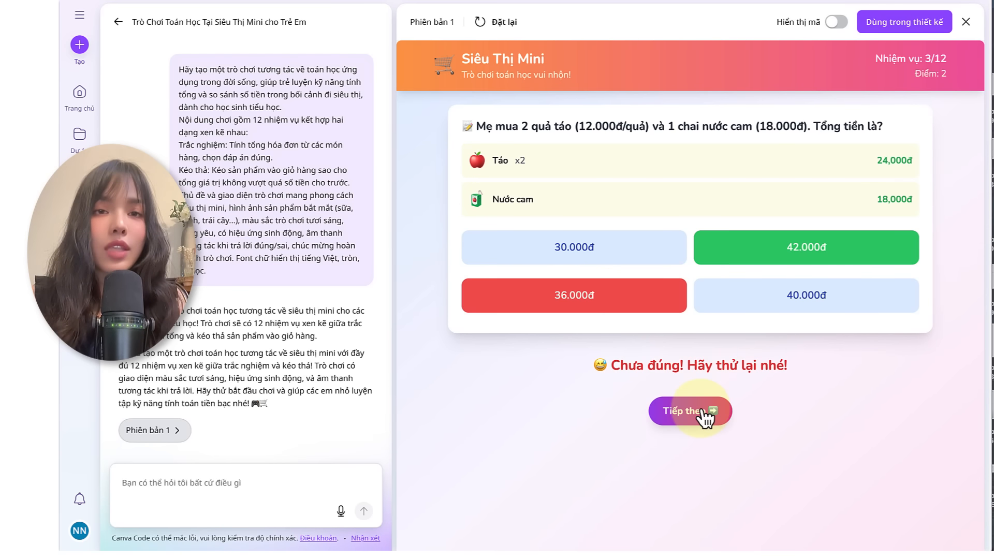
{"action": "left_click", "coordinate": [701, 412]}
{"action": "left_click_drag", "start_coordinate": [515, 248], "coordinate": [839, 275]}
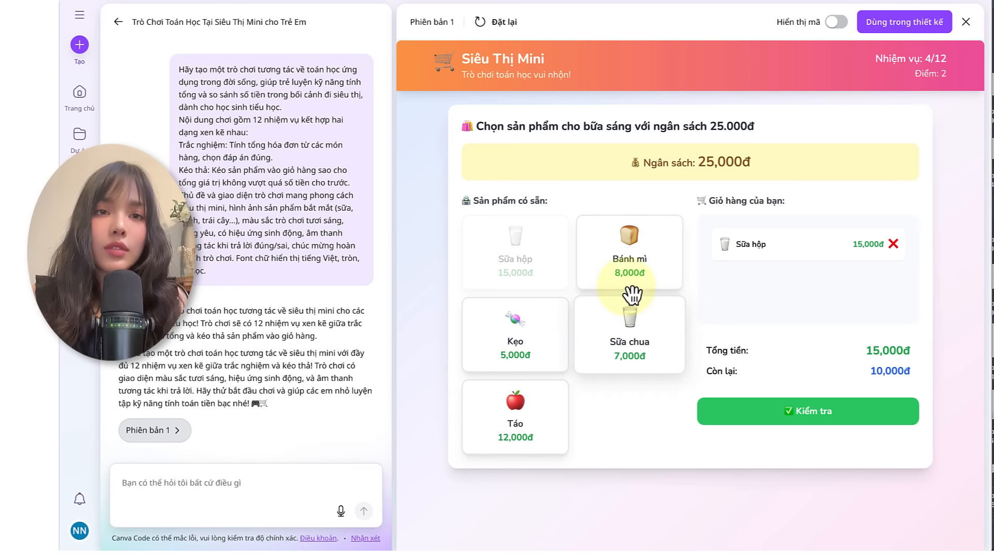
{"action": "left_click_drag", "start_coordinate": [632, 290], "coordinate": [817, 290]}
{"action": "left_click_drag", "start_coordinate": [661, 357], "coordinate": [807, 326]}
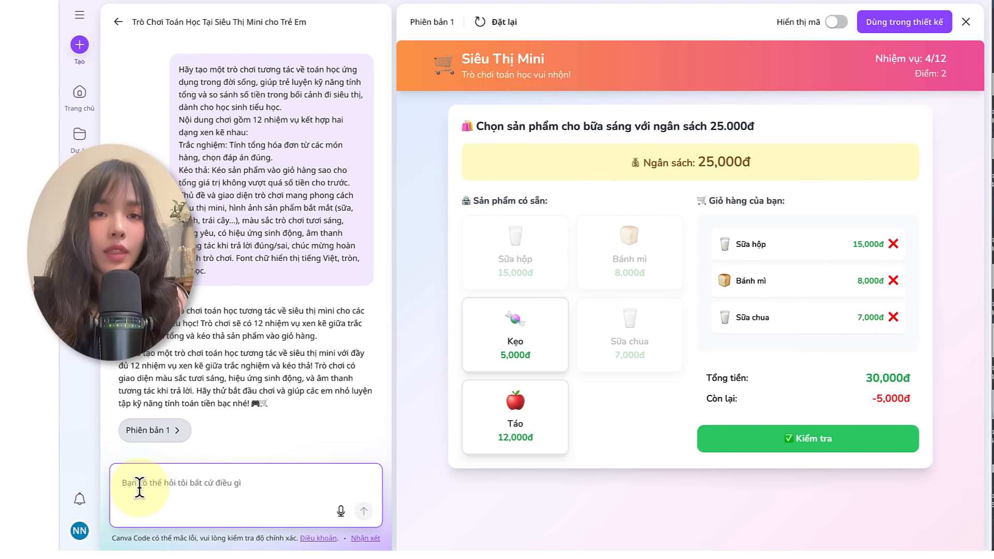
Step: Submit a follow-up prompt requesting emoji illustrations and decoration, an eye-catching introductory home page, and "bắt đầu chơi" and "Cách chơi" buttons
{"action": "type", "text": "Minh họa và trang trí trò chơi bằng emoji. Có trang chủ giới thiệu trò chơi thật bắt mắt, có nút bắt đầu chơi và nút Cách chơi."}
{"action": "key", "text": "ctrl+a"}
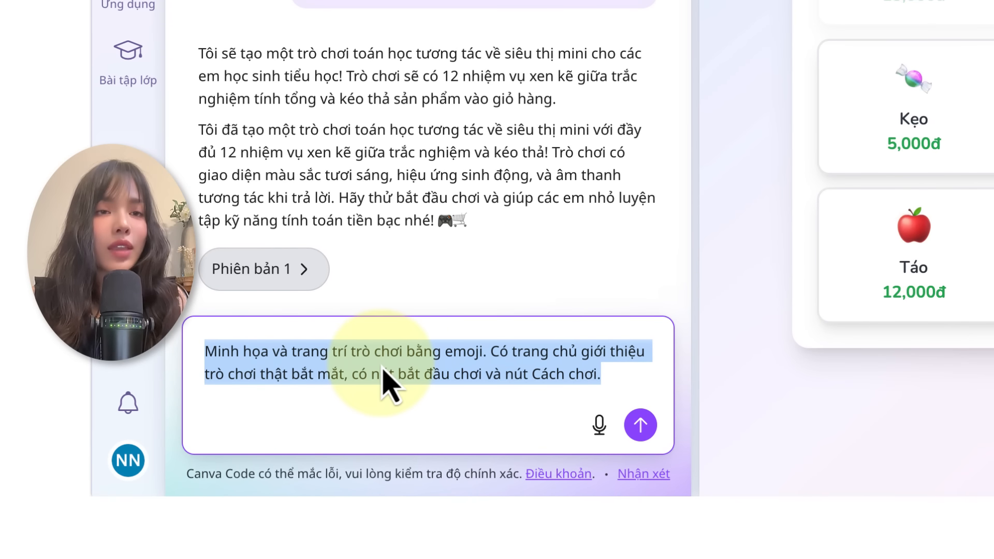
{"action": "left_click", "coordinate": [270, 361]}
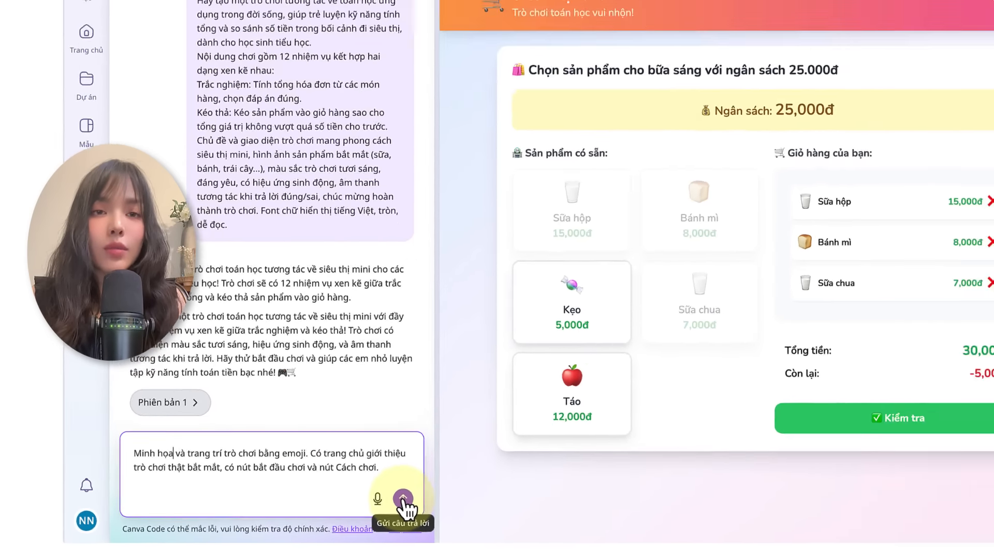
{"action": "left_click", "coordinate": [403, 500]}
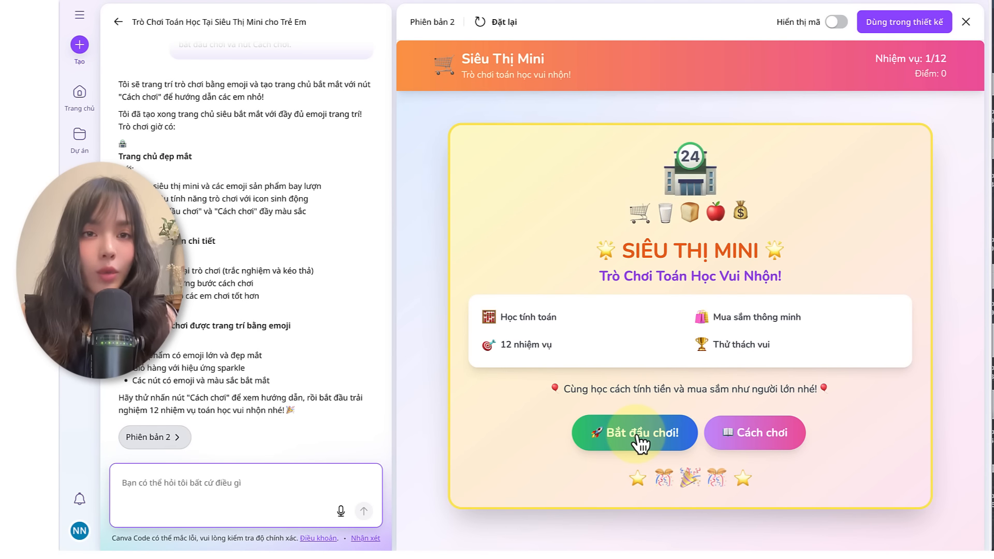
Step: Read the "Cách chơi" instructions in version 2, start the game, and answer the first question with 23.000đ
{"action": "left_click", "coordinate": [730, 427]}
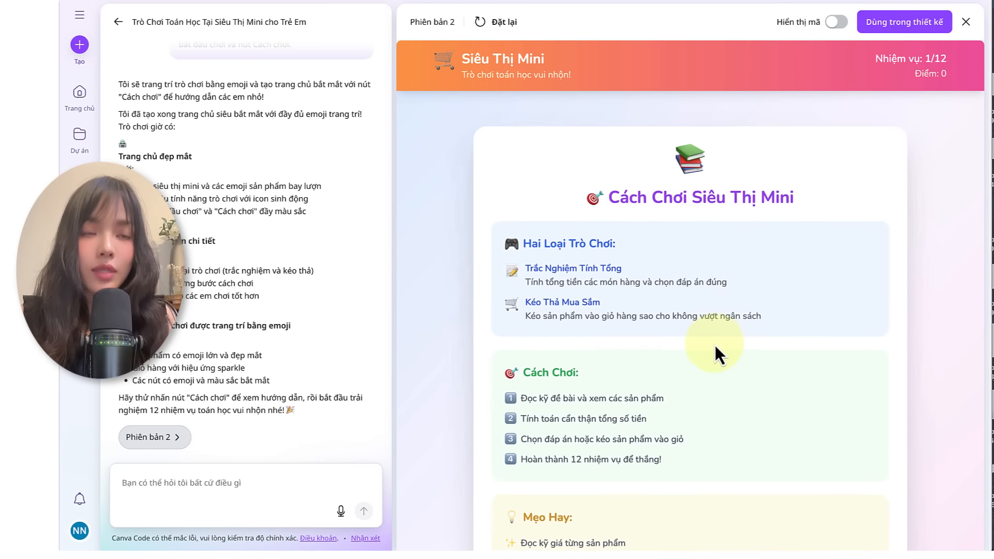
{"action": "scroll", "coordinate": [652, 284], "scroll_direction": "down", "scroll_amount": 3}
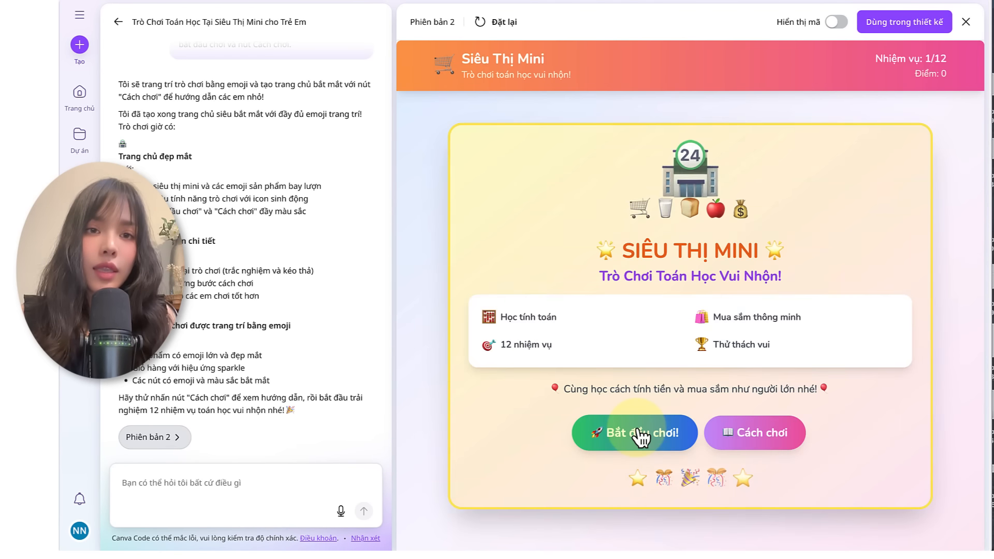
{"action": "left_click", "coordinate": [641, 435]}
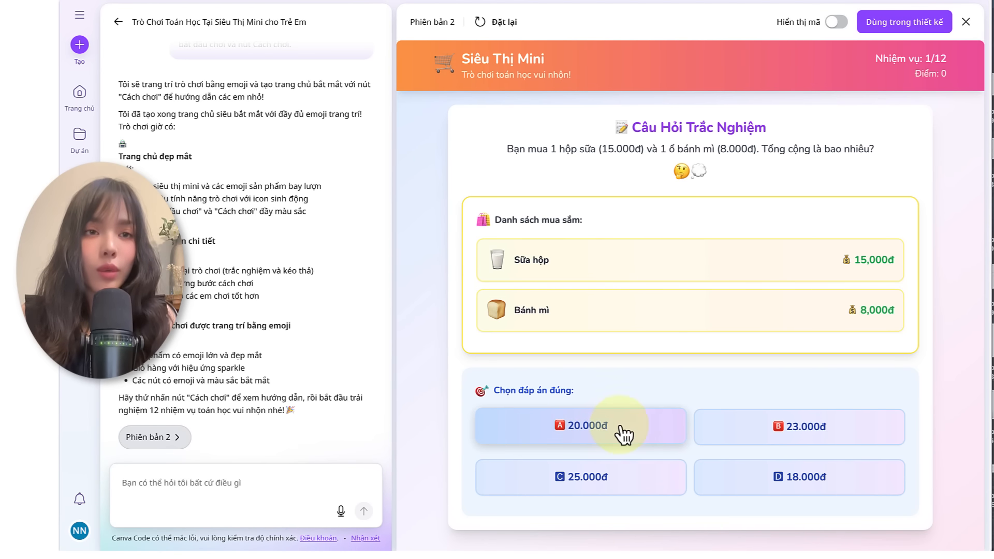
{"action": "left_click", "coordinate": [709, 434]}
Step: Test version 2's 30,000đ shopping task by adding Bánh mì and Sữa hộp to the cart and checking the result
{"action": "scroll", "coordinate": [688, 346], "scroll_direction": "down", "scroll_amount": 1}
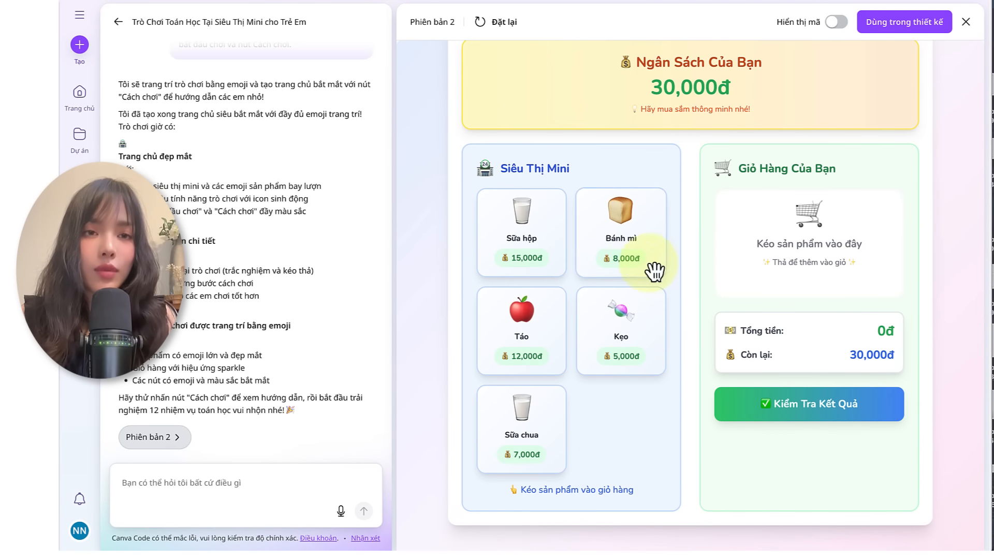
{"action": "left_click_drag", "start_coordinate": [631, 262], "coordinate": [810, 285]}
{"action": "left_click_drag", "start_coordinate": [535, 272], "coordinate": [808, 279]}
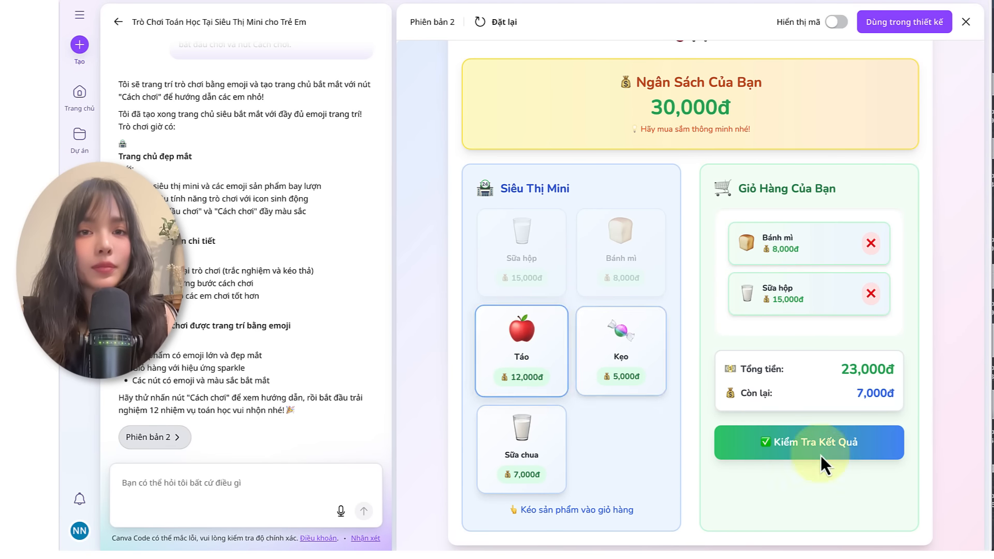
{"action": "left_click", "coordinate": [823, 450]}
{"action": "left_click", "coordinate": [688, 525]}
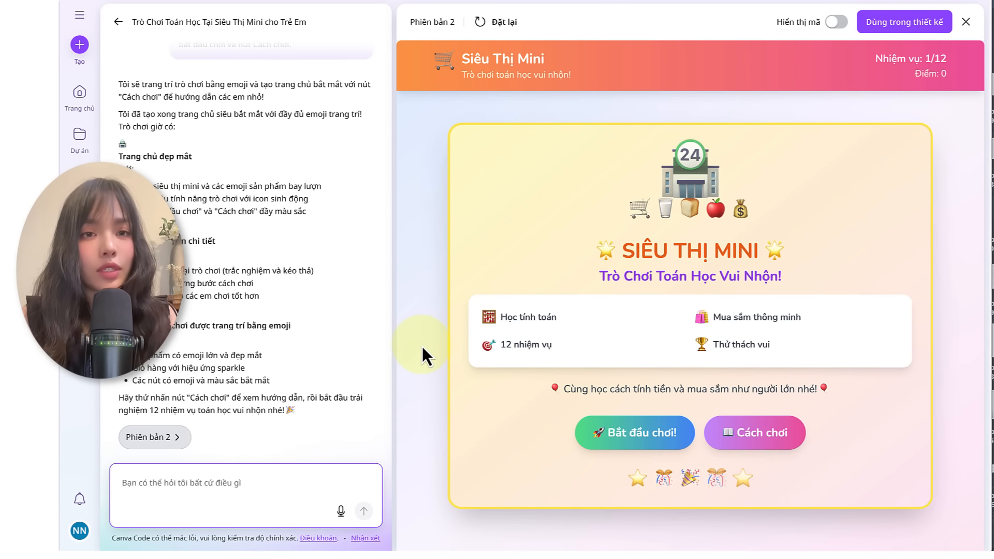
Step: Submit the follow-up request "tôi muốn có phông nền trò chơi đẹp có hoạ tiết" to restyle the game background
{"action": "left_click", "coordinate": [178, 476]}
{"action": "type", "text": "tôi muốn có phông nền trò chơi đẹp có hoạ tiết"}
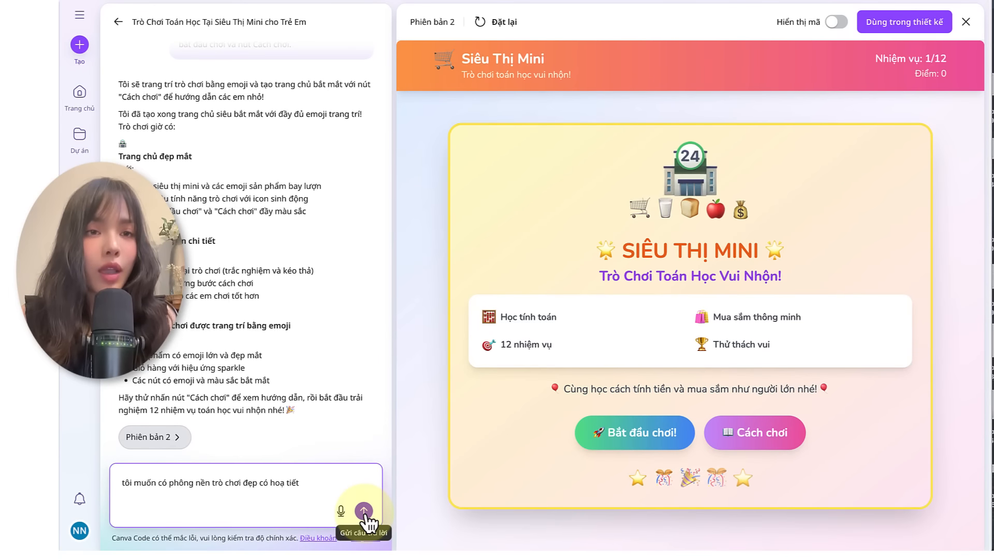
{"action": "left_click", "coordinate": [558, 485]}
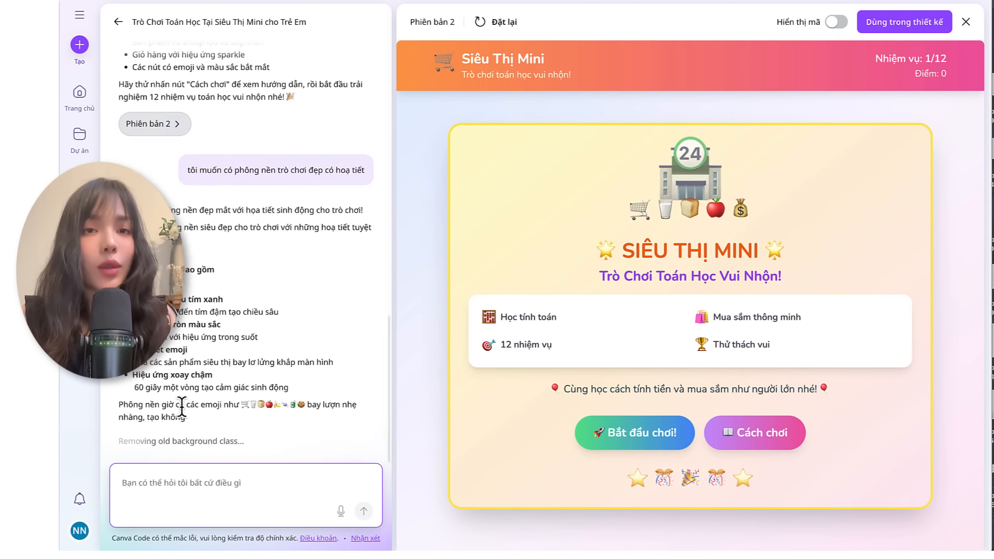
{"action": "left_click", "coordinate": [175, 437]}
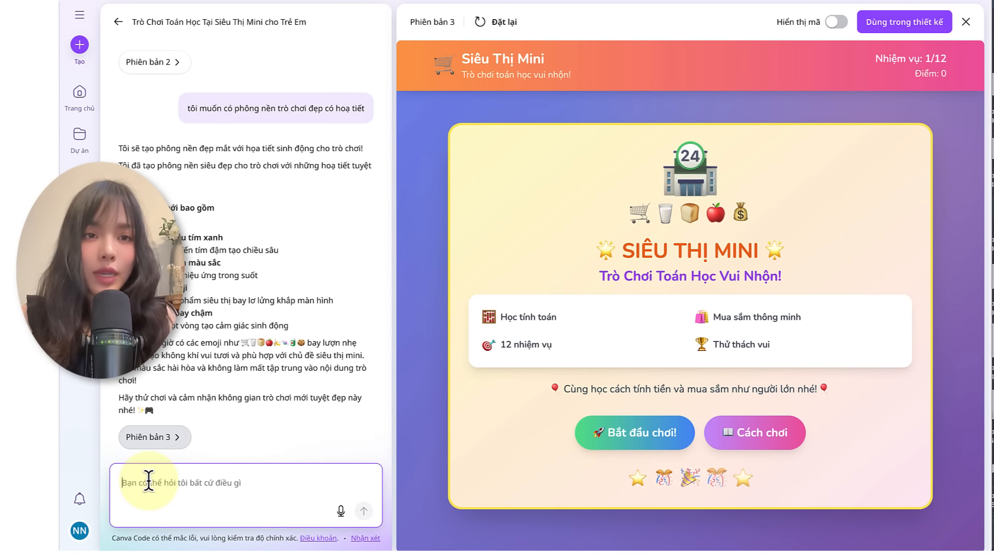
Step: Submit the follow-up question "bạn có đề xuất gì để cải tiến và hoàn thiện trò chơi cho hấp dẫn hơn không?"
{"action": "type", "text": "có đề xuất gì để cải tiến"}
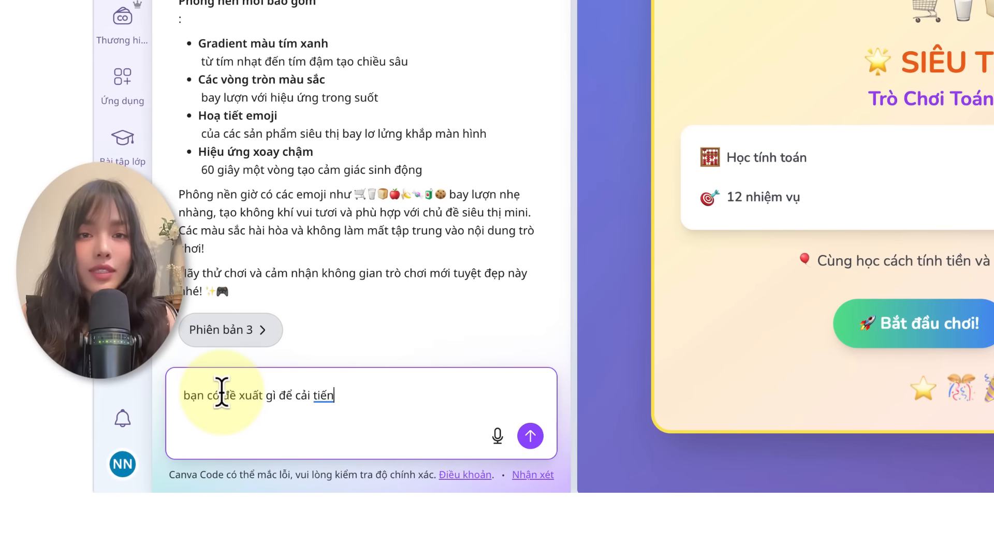
{"action": "type", "text": " và hoàn thiện"}
{"action": "type", "text": " trò chơi cho hấp dẫn hơn kh"}
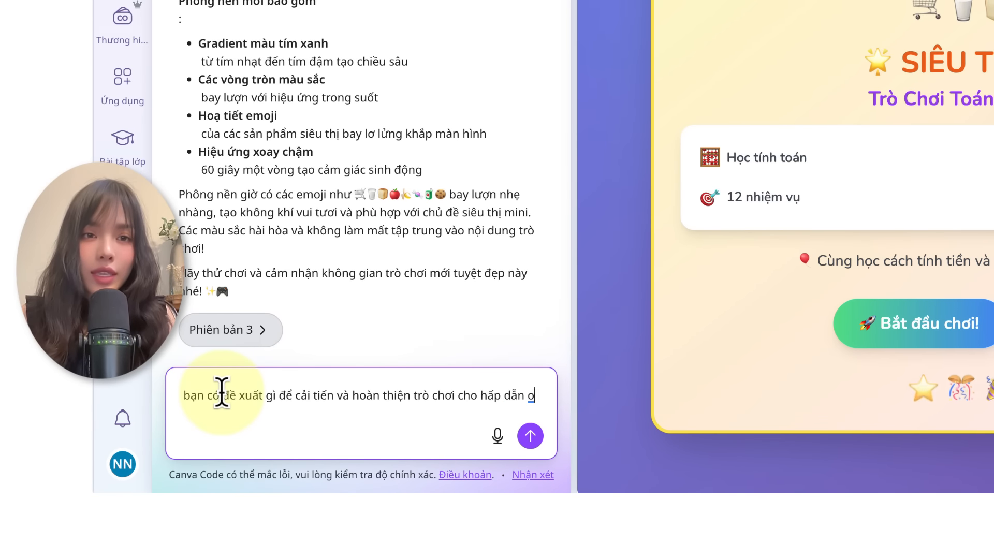
{"action": "type", "text": "ông?"}
{"action": "left_click", "coordinate": [530, 436]}
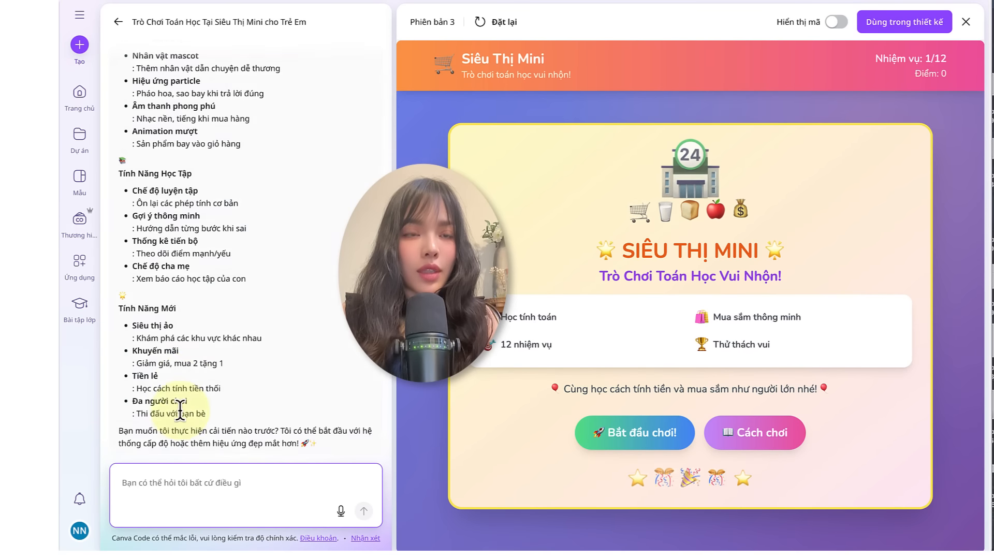
Step: From the suggested improvements, submit a request for fireworks and flying stars on correct answers plus tasks on discount pricing and calculating "tiền lẻ"
{"action": "scroll", "coordinate": [191, 288], "scroll_direction": "up", "scroll_amount": 5}
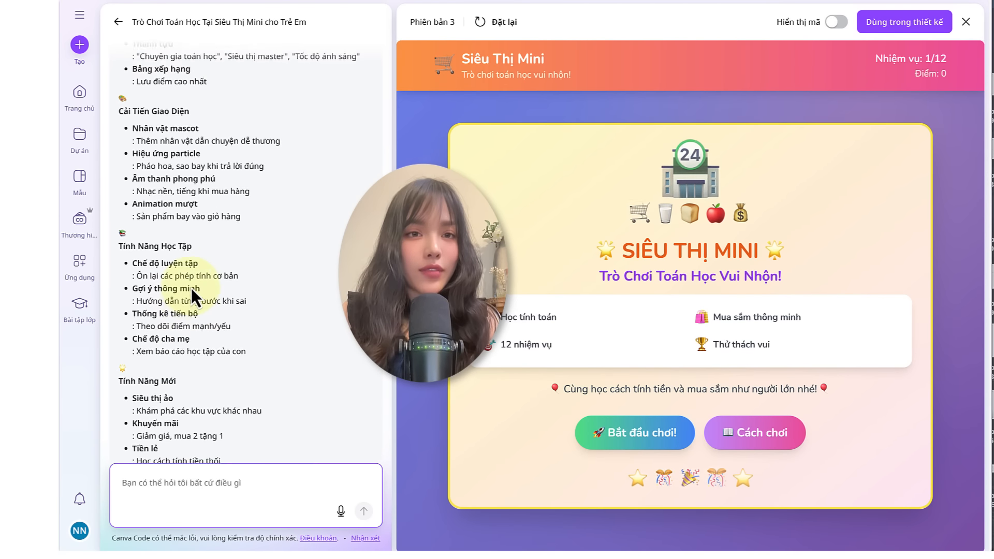
{"action": "scroll", "coordinate": [191, 283], "scroll_direction": "up", "scroll_amount": 4}
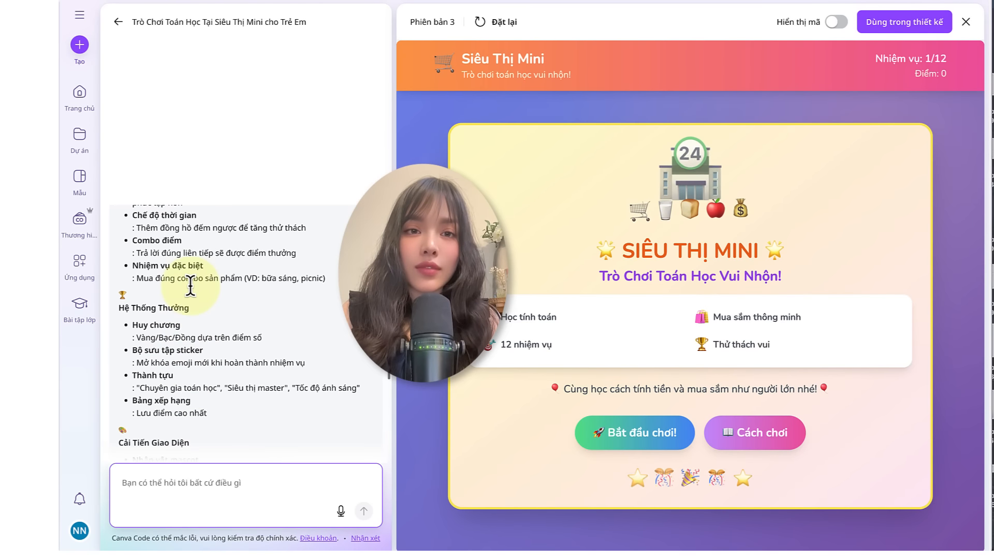
{"action": "left_click", "coordinate": [195, 272]}
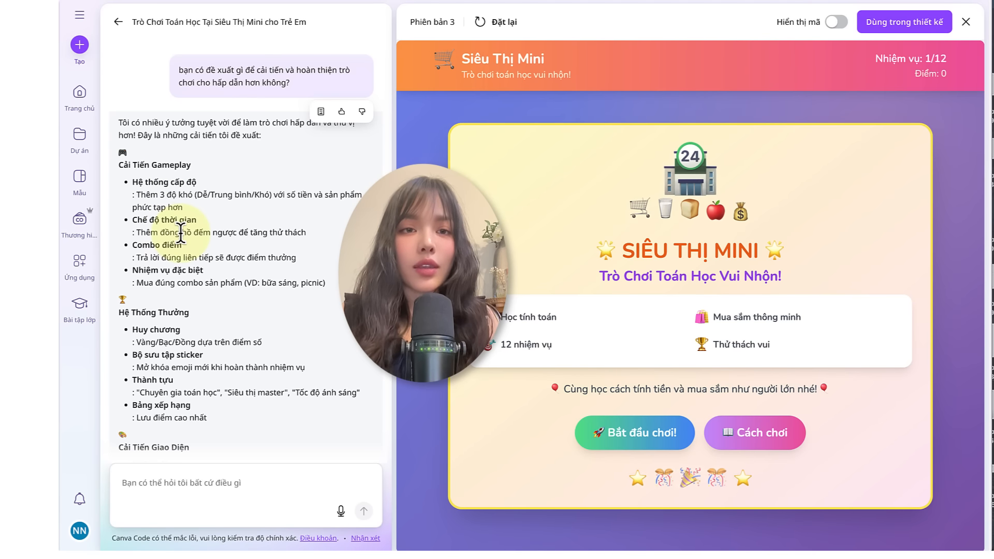
{"action": "scroll", "coordinate": [180, 246], "scroll_direction": "down", "scroll_amount": 5}
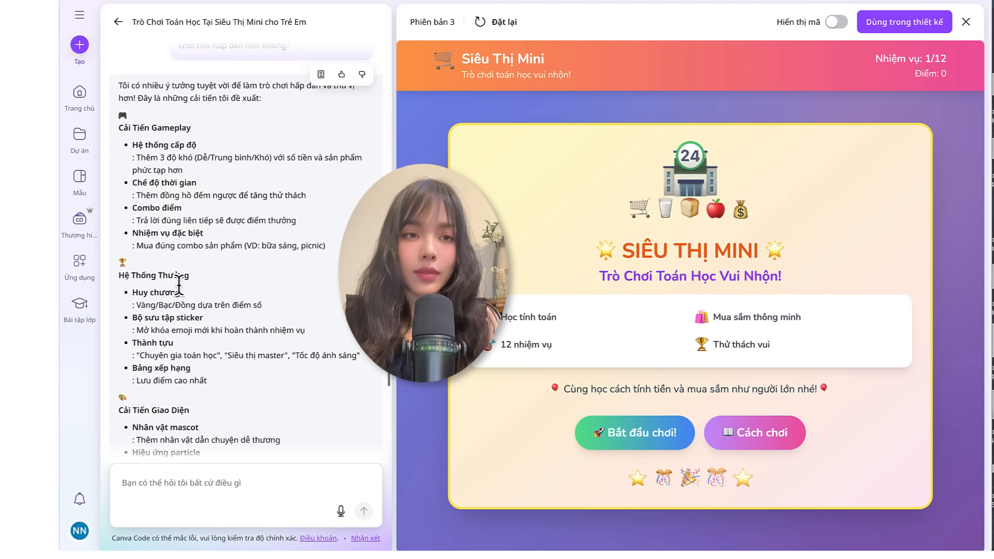
{"action": "scroll", "coordinate": [156, 311], "scroll_direction": "down", "scroll_amount": 4}
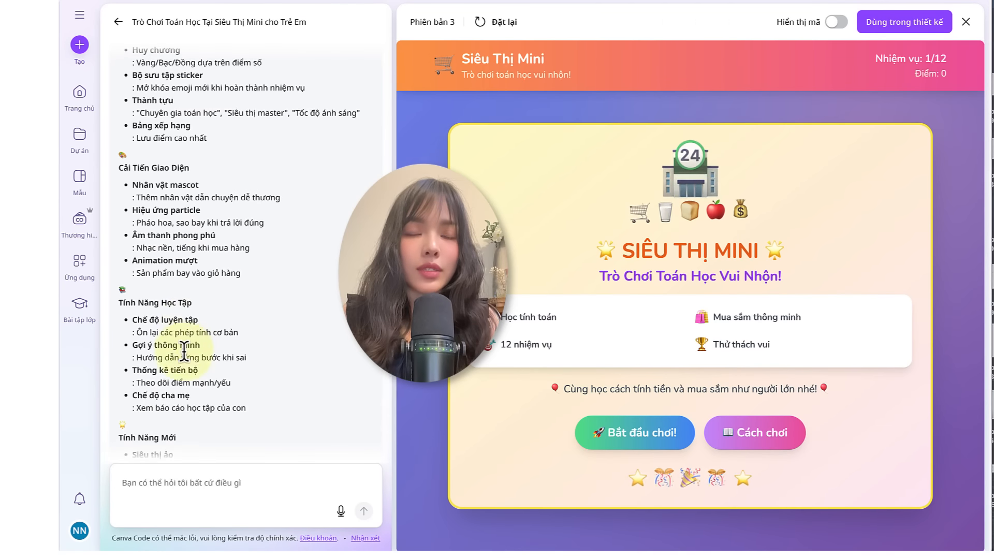
{"action": "left_click", "coordinate": [146, 481]}
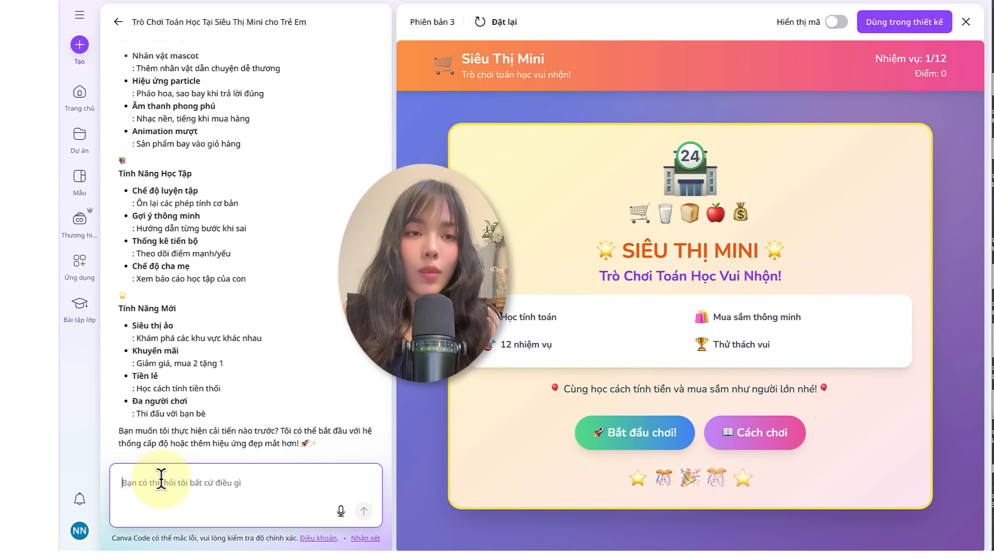
{"action": "type", "text": "Hiệu ứng particle: Pháo hoa, sao bay khi trả lời đúng. Tính năng mới: học cách tính tiền giảm giá theo mức khuyến mãi và học cách tính tiền lẻ"}
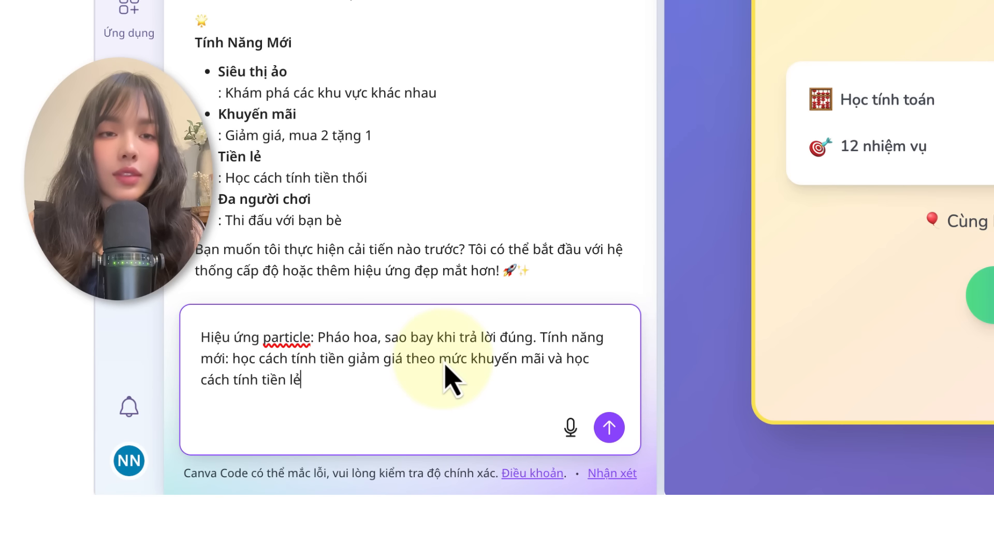
{"action": "left_click", "coordinate": [612, 433]}
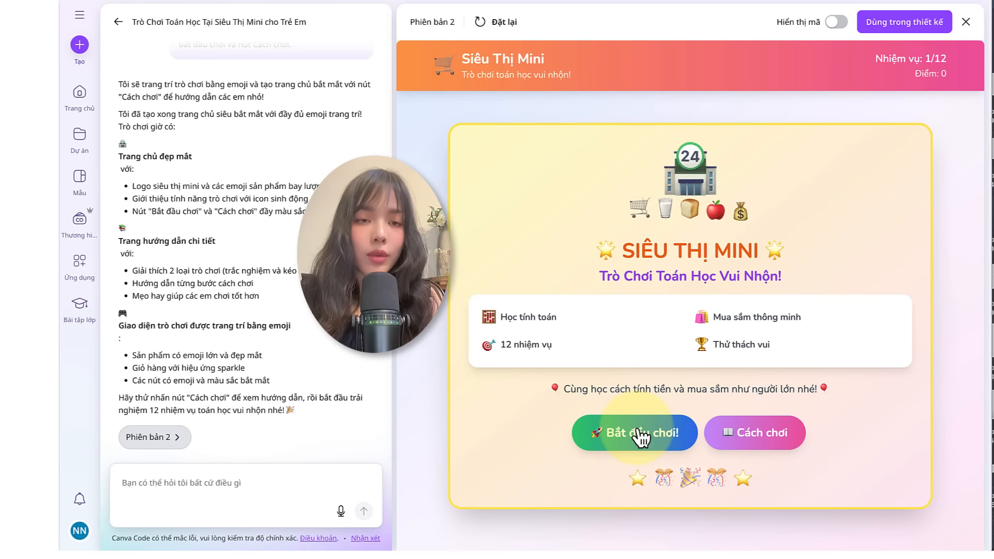
Step: Test the supermarket game by adding Bánh mì and Sữa hộp to the 30,000đ cart and answering the 30% promotion question with 21.000đ
{"action": "left_click", "coordinate": [639, 431]}
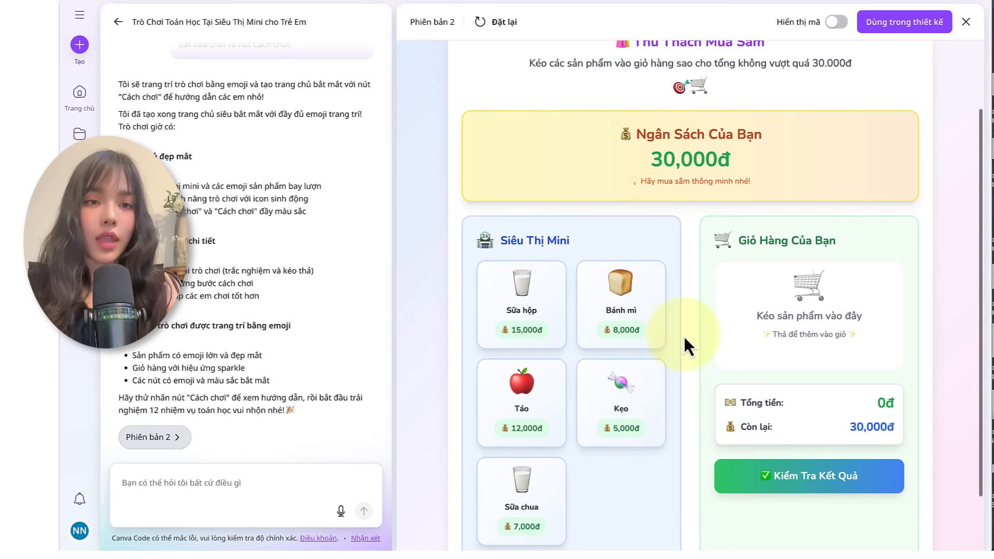
{"action": "scroll", "coordinate": [687, 346], "scroll_direction": "down", "scroll_amount": 2}
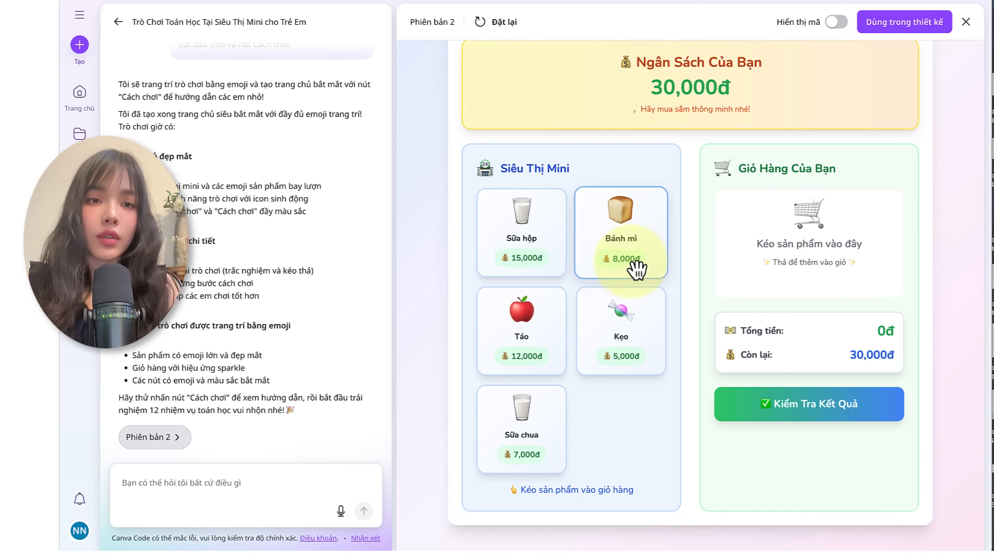
{"action": "left_click_drag", "start_coordinate": [636, 268], "coordinate": [802, 258]}
{"action": "left_click_drag", "start_coordinate": [562, 303], "coordinate": [766, 290]}
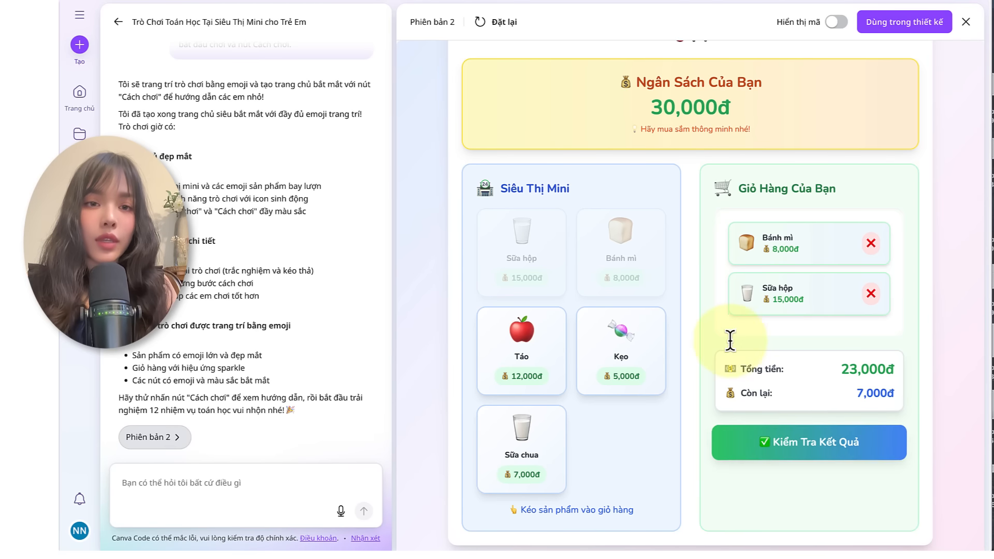
{"action": "scroll", "coordinate": [729, 340], "scroll_direction": "down", "scroll_amount": 3}
{"action": "left_click", "coordinate": [732, 344]}
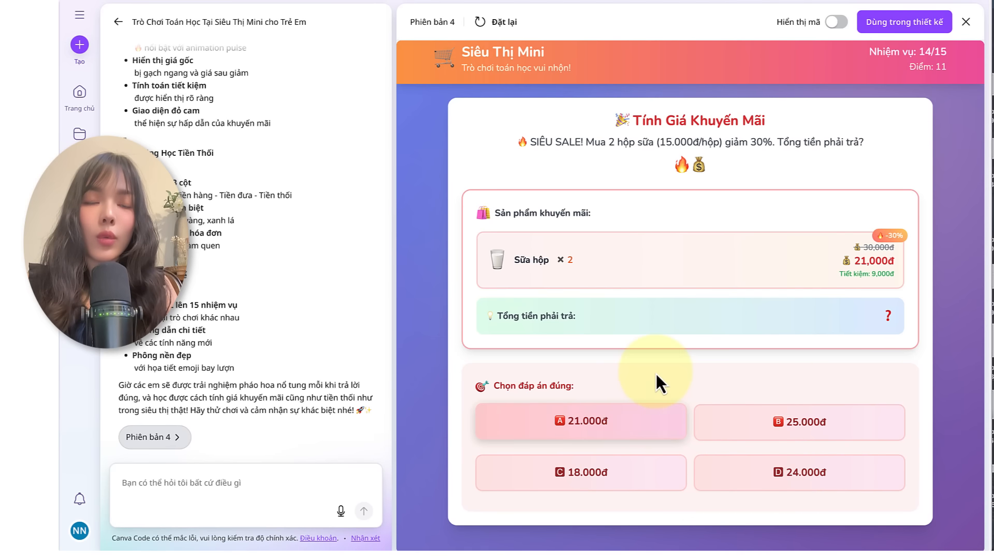
{"action": "left_click", "coordinate": [617, 420]}
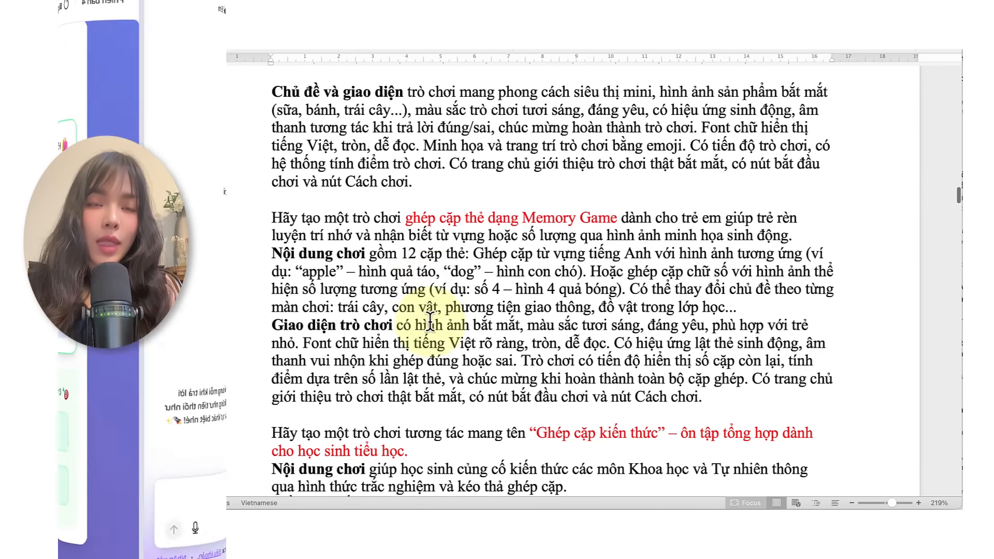
Step: Copy the "Ghép cặp kiến thức" game prompt from the Word document and submit it to Canva AI with "Viết code cho tôi"
{"action": "scroll", "coordinate": [430, 318], "scroll_direction": "up", "scroll_amount": 10}
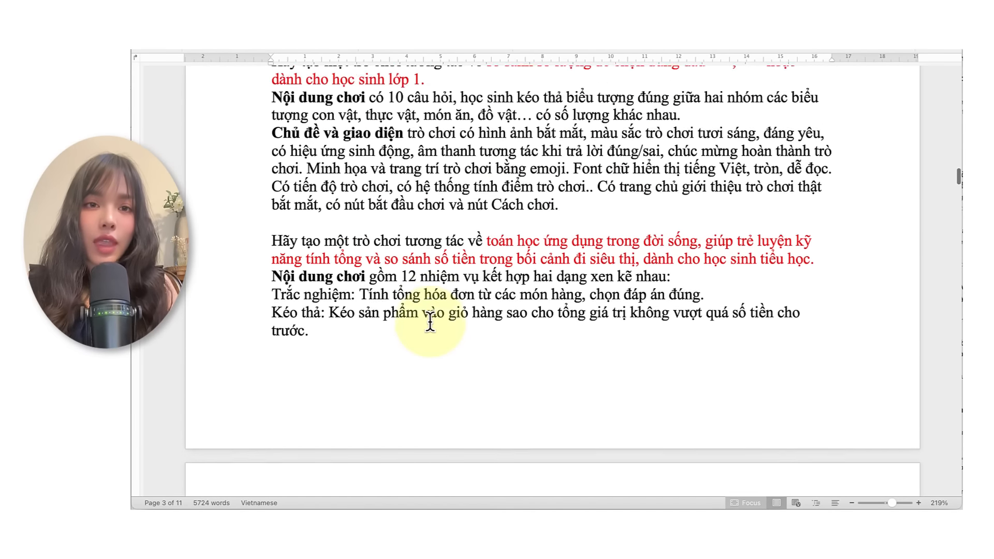
{"action": "scroll", "coordinate": [430, 324], "scroll_direction": "up", "scroll_amount": 8}
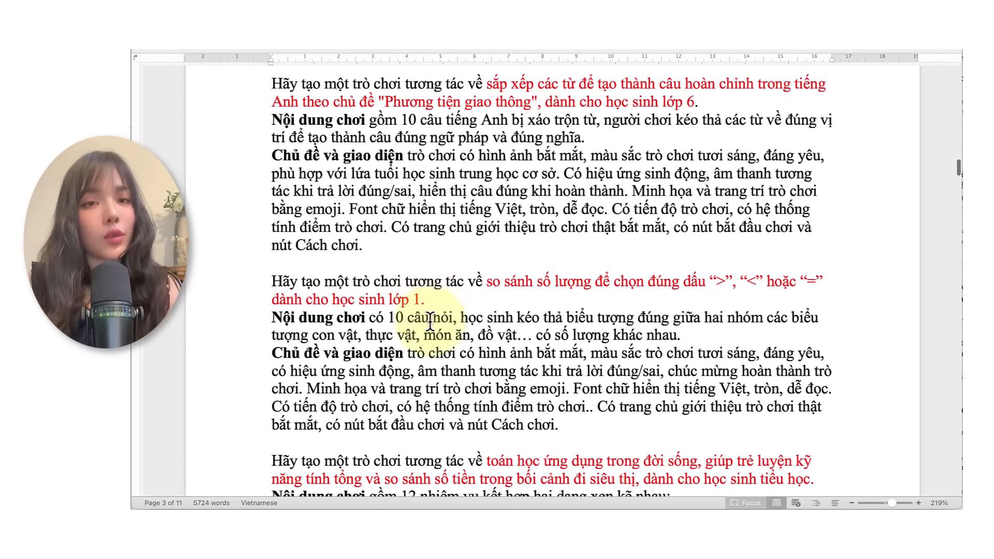
{"action": "scroll", "coordinate": [430, 321], "scroll_direction": "down", "scroll_amount": 20}
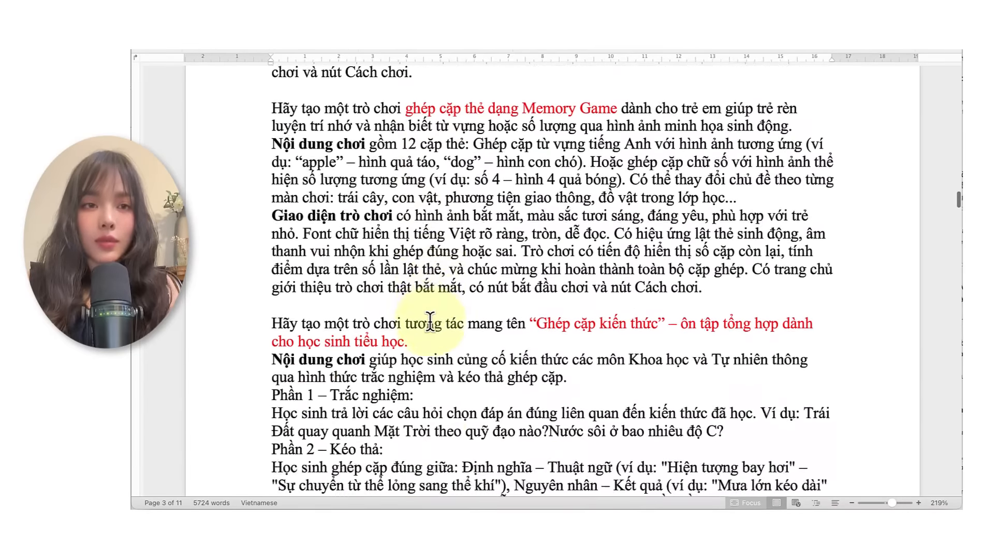
{"action": "scroll", "coordinate": [430, 319], "scroll_direction": "down", "scroll_amount": 9}
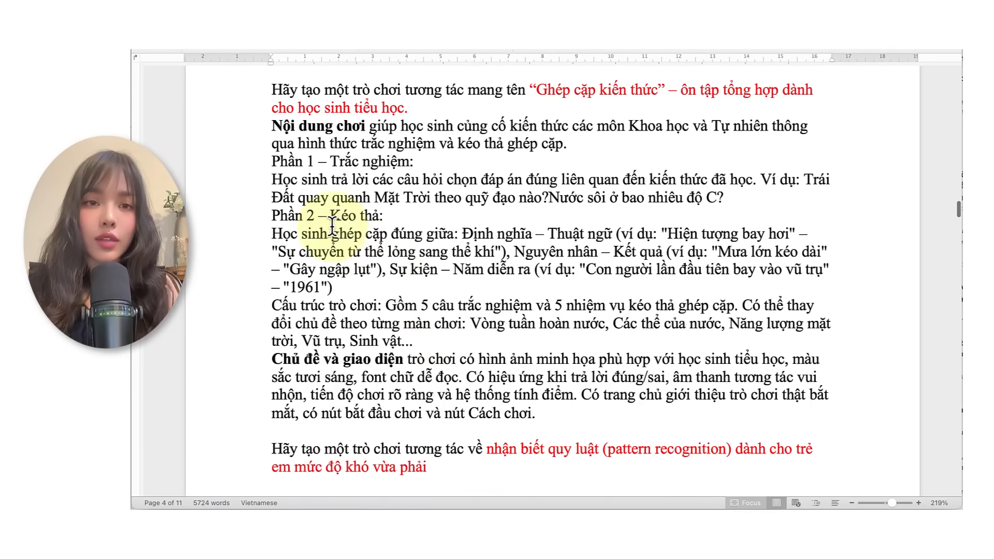
{"action": "scroll", "coordinate": [302, 153], "scroll_direction": "up", "scroll_amount": 1}
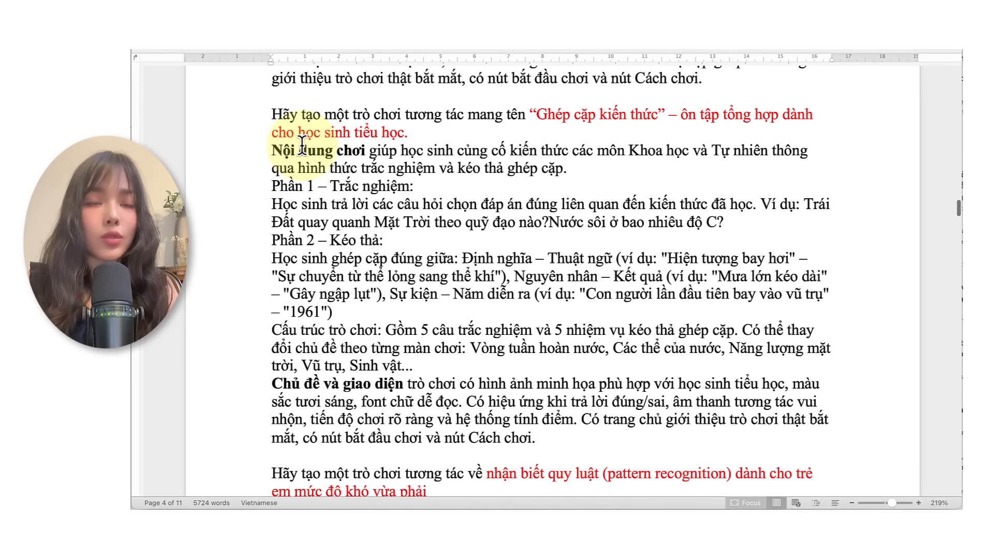
{"action": "left_click_drag", "start_coordinate": [332, 130], "coordinate": [563, 454]}
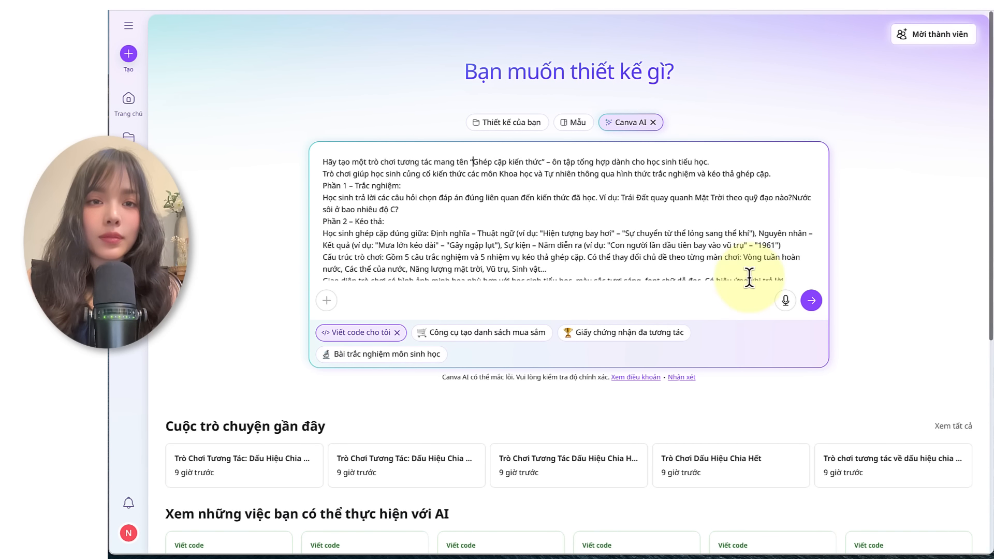
{"action": "left_click", "coordinate": [811, 301]}
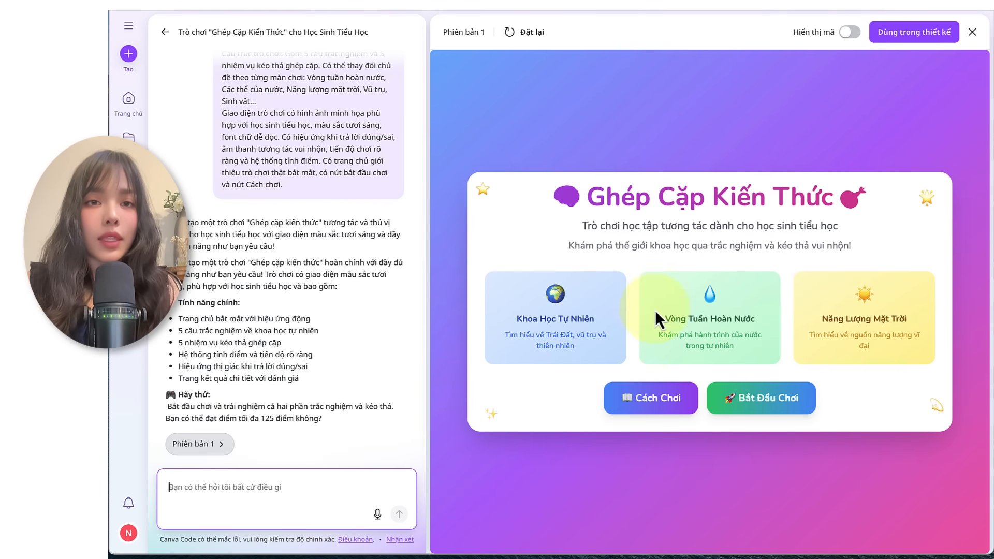
Step: Start the "Ghép Cặp Kiến Thức" game and answer the Earth orbit question with "Hình elip"
{"action": "left_click", "coordinate": [758, 398]}
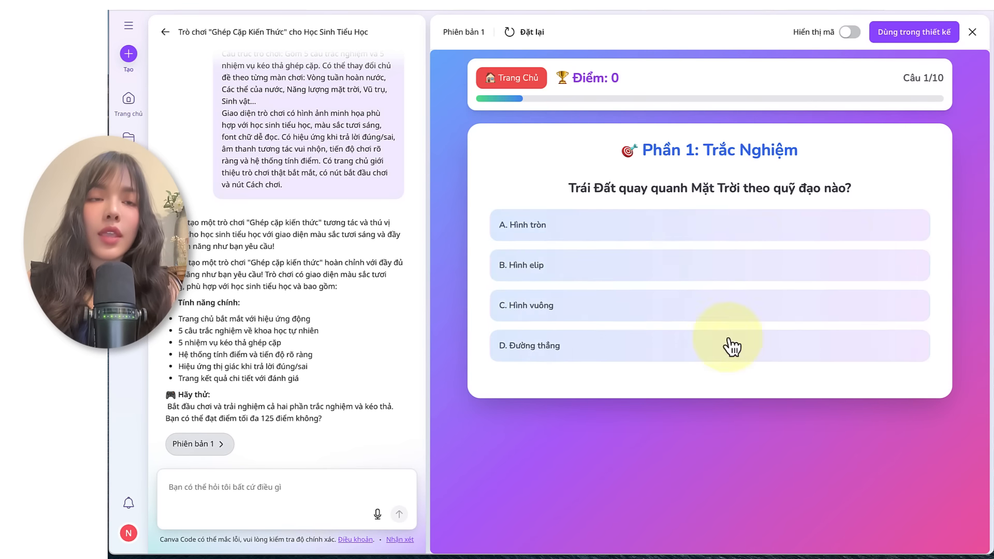
{"action": "left_click", "coordinate": [574, 259]}
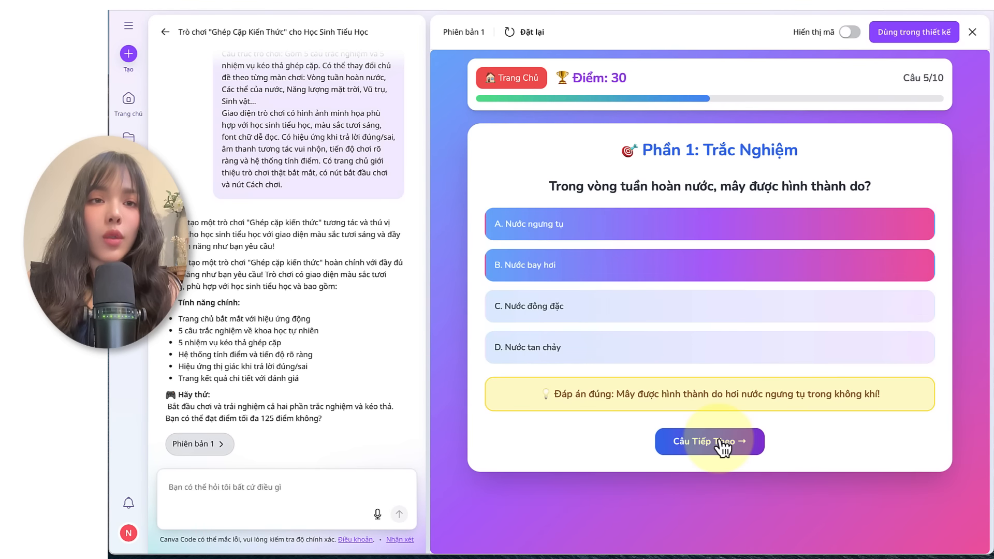
{"action": "left_click", "coordinate": [724, 501]}
Step: Match all five pairs in "Phần 2: Kéo Thả Ghép Cặp" and finish the game
{"action": "left_click_drag", "start_coordinate": [657, 222], "coordinate": [828, 220]}
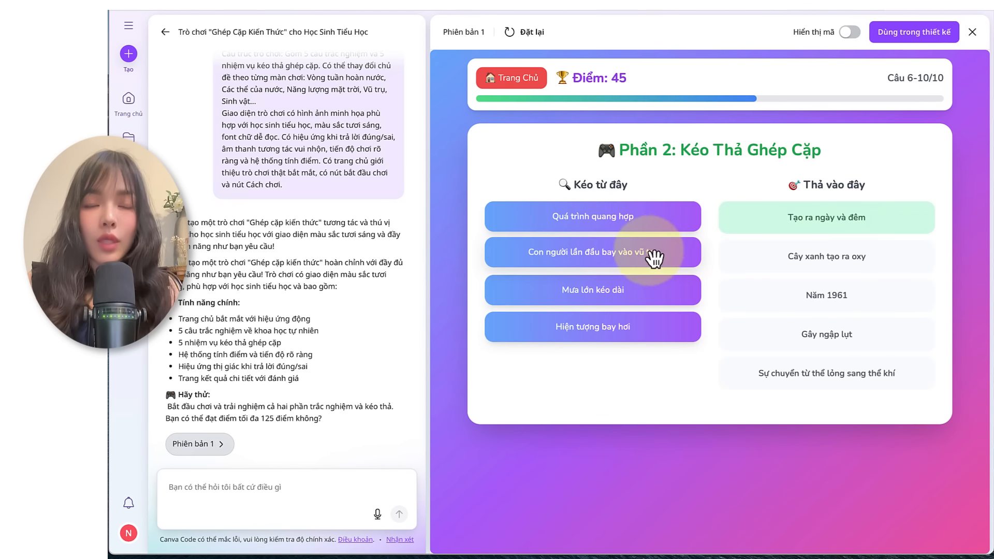
{"action": "left_click_drag", "start_coordinate": [592, 255], "coordinate": [813, 298]}
{"action": "left_click_drag", "start_coordinate": [645, 261], "coordinate": [828, 336]}
{"action": "left_click_drag", "start_coordinate": [610, 250], "coordinate": [820, 371]}
{"action": "left_click_drag", "start_coordinate": [590, 216], "coordinate": [826, 257]}
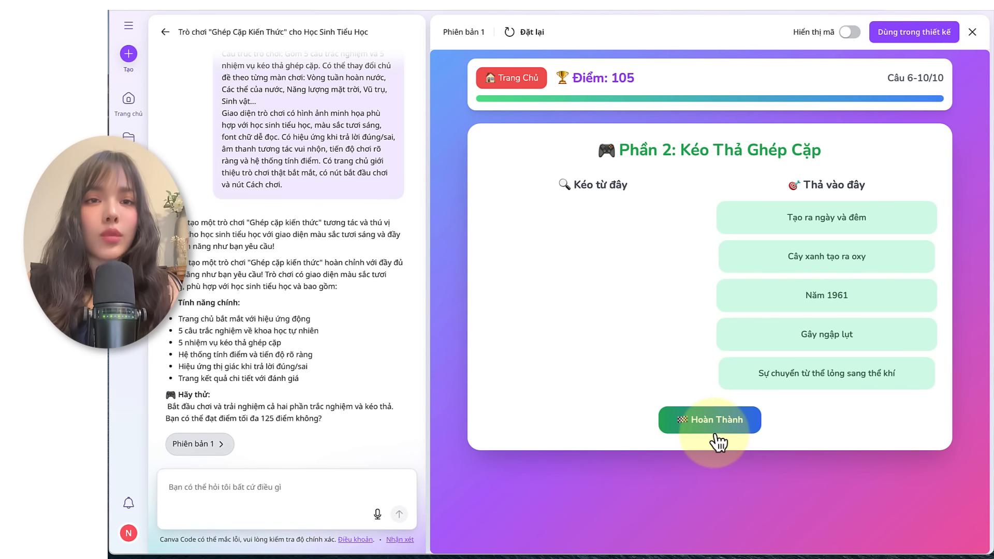
{"action": "left_click", "coordinate": [717, 422]}
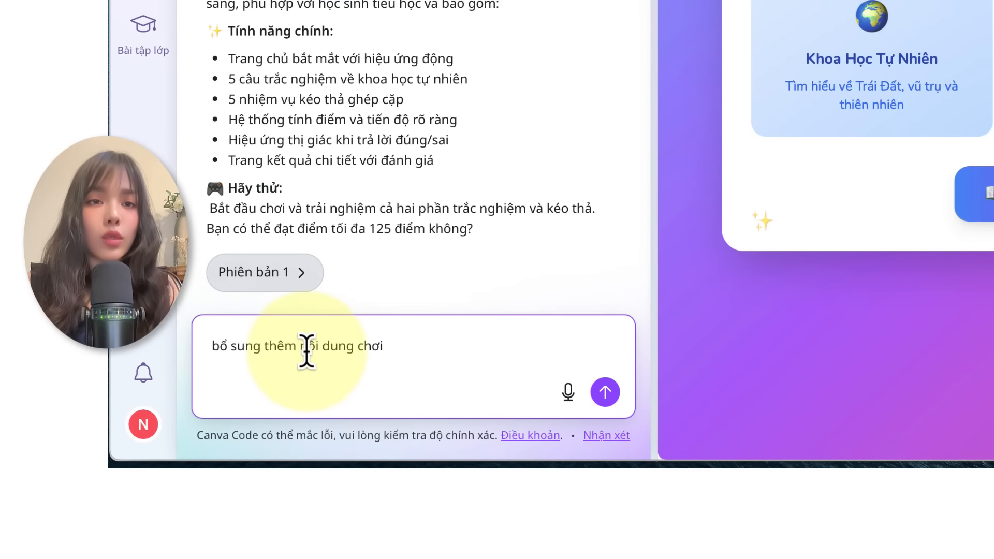
Step: Submit the follow-up request "bổ sung thêm nội dung chơi" to add more content to the matching game
{"action": "left_click", "coordinate": [603, 393]}
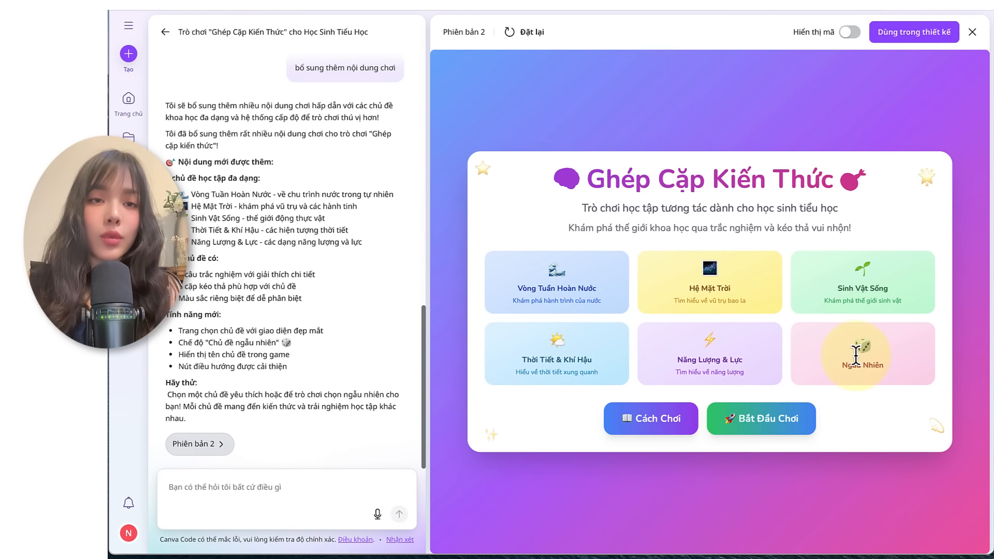
Step: Play version 2 with "Chủ Đề Ngẫu Nhiên", answering the first two questions with 100°C and "Chuyển từ lỏng sang khí"
{"action": "left_click", "coordinate": [750, 418]}
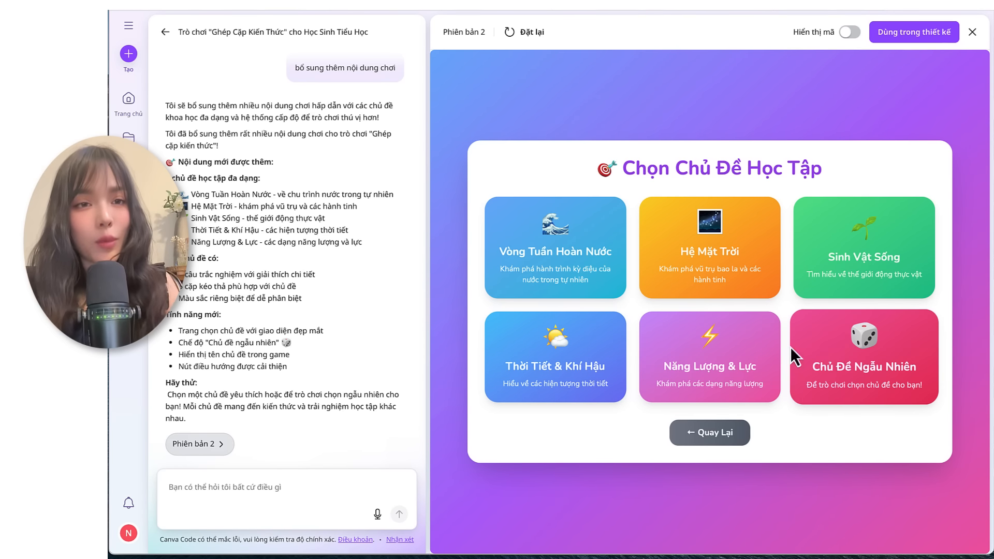
{"action": "left_click", "coordinate": [825, 372]}
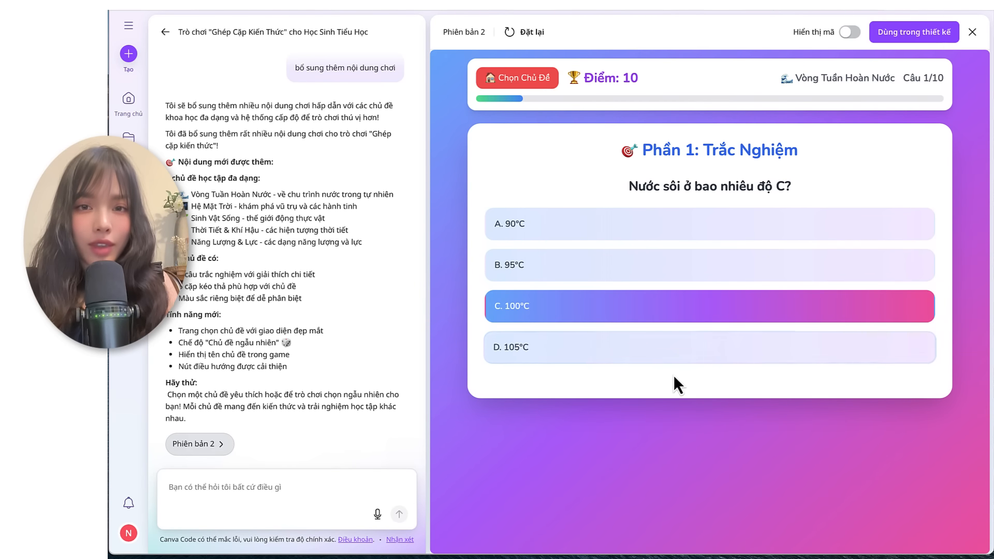
{"action": "left_click", "coordinate": [696, 503]}
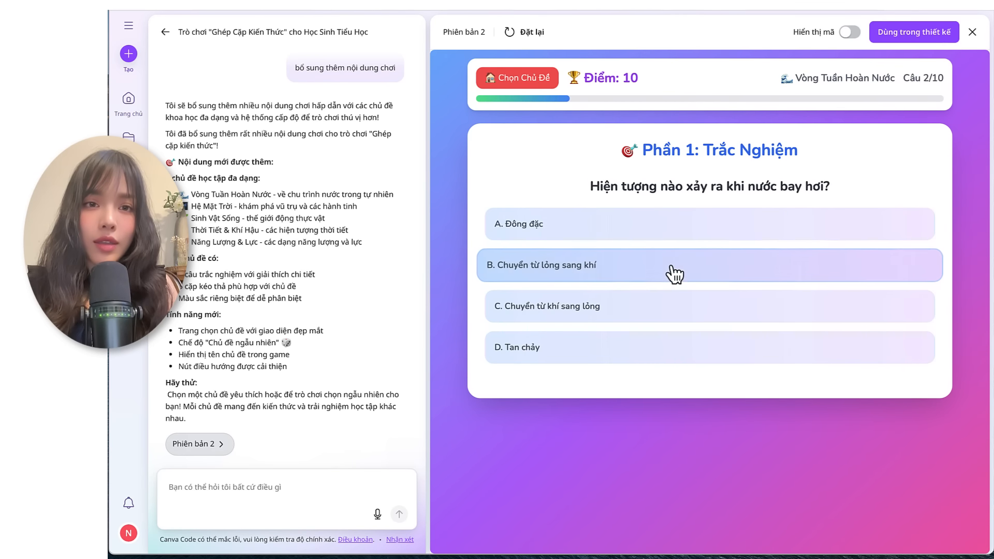
{"action": "left_click", "coordinate": [650, 273]}
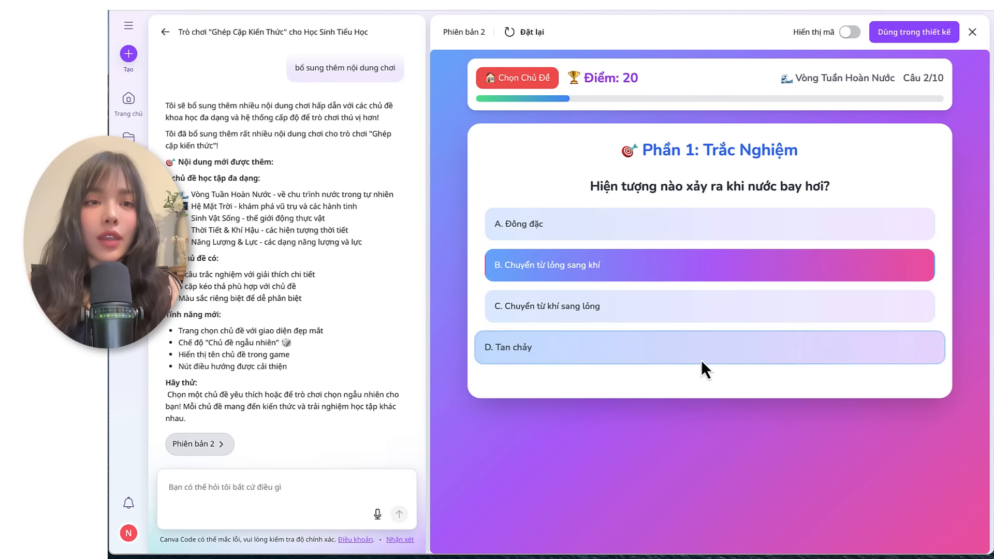
{"action": "left_click", "coordinate": [704, 444]}
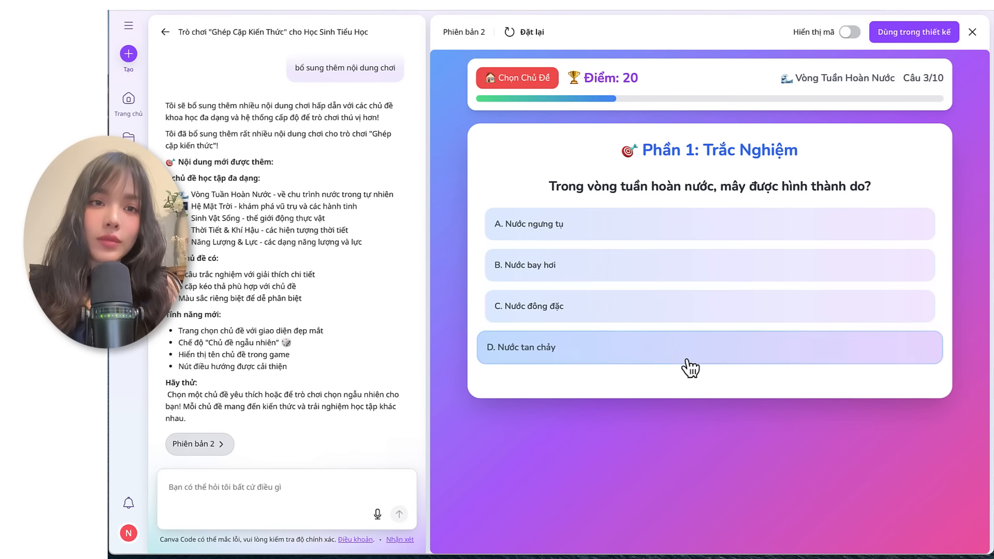
Step: Ask the AI "bạn có đề xuất gì để cải tiến và hoàn thiện trò chơi cho hấp dẫn hơn không?"
{"action": "left_click", "coordinate": [213, 483]}
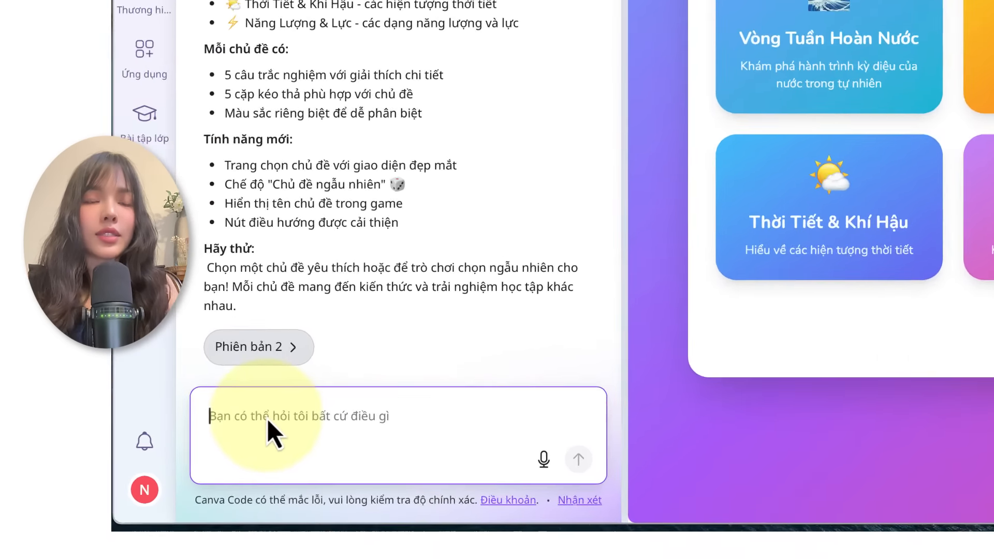
{"action": "type", "text": "bạn có đề xuất gì để cải tiến và hoàn thiện trò chơi cho hấp dẫn hơn không?"}
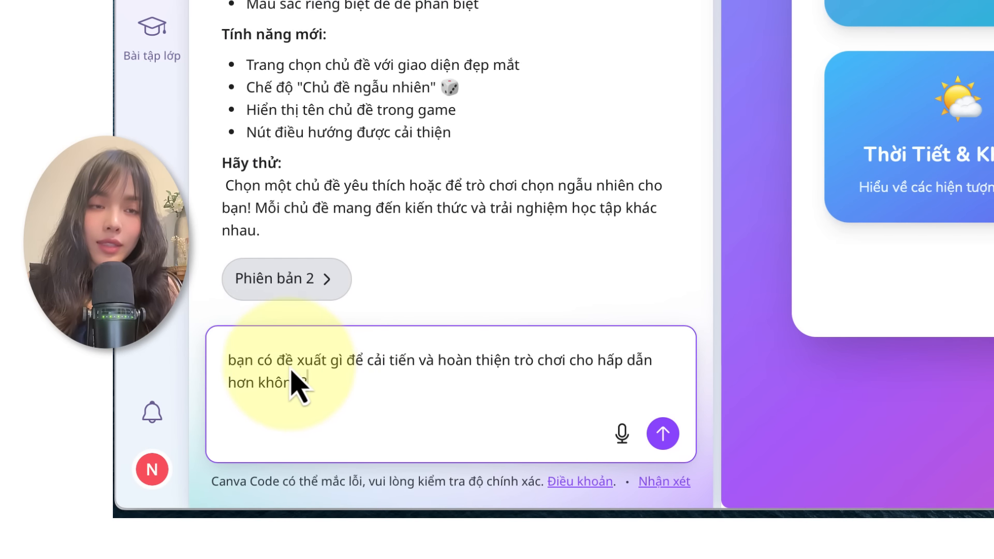
{"action": "left_click", "coordinate": [662, 433]}
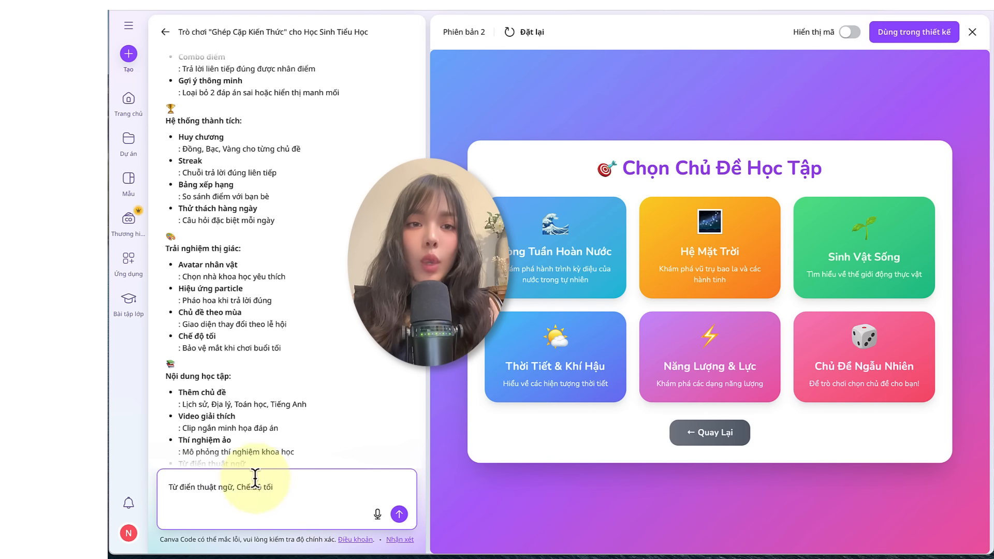
Step: Submit the request "Từ điển thuật ngữ, Chế độ tối" to add these suggested features to the matching game
{"action": "left_click", "coordinate": [398, 514]}
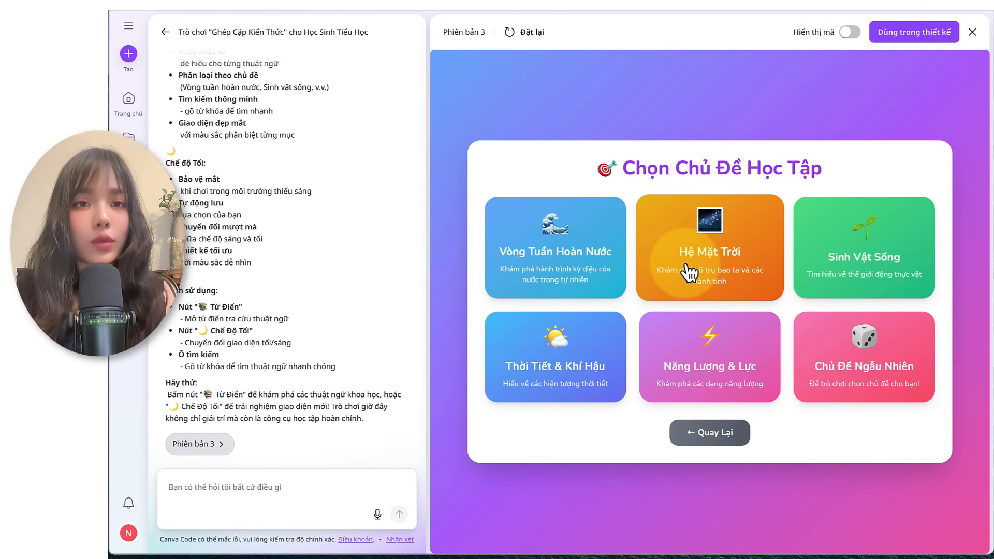
Step: Play the "Năng Lượng & Lực" topic in version 3 and match "Lực hấp dẫn" with "Giữ chúng ta trên mặt đất"
{"action": "left_click", "coordinate": [713, 344]}
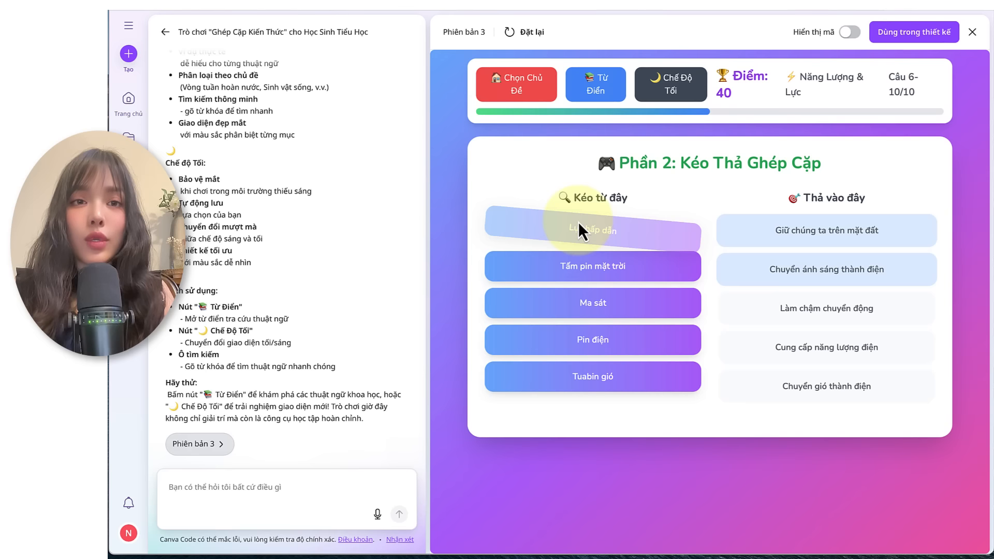
{"action": "left_click_drag", "start_coordinate": [579, 222], "coordinate": [797, 227]}
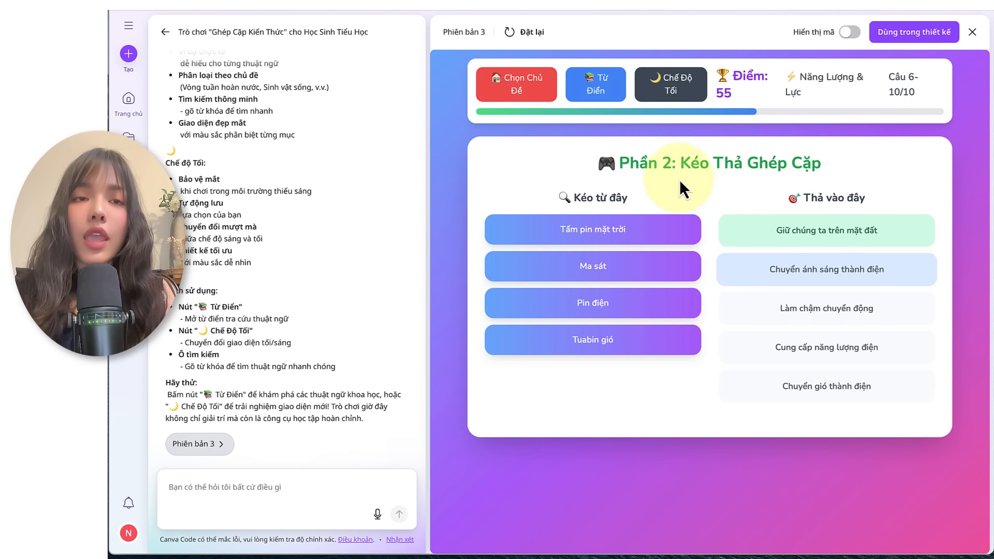
Step: Look through the terms in the game's "Từ Điển Khoa Học" dictionary and close it
{"action": "left_click", "coordinate": [599, 93]}
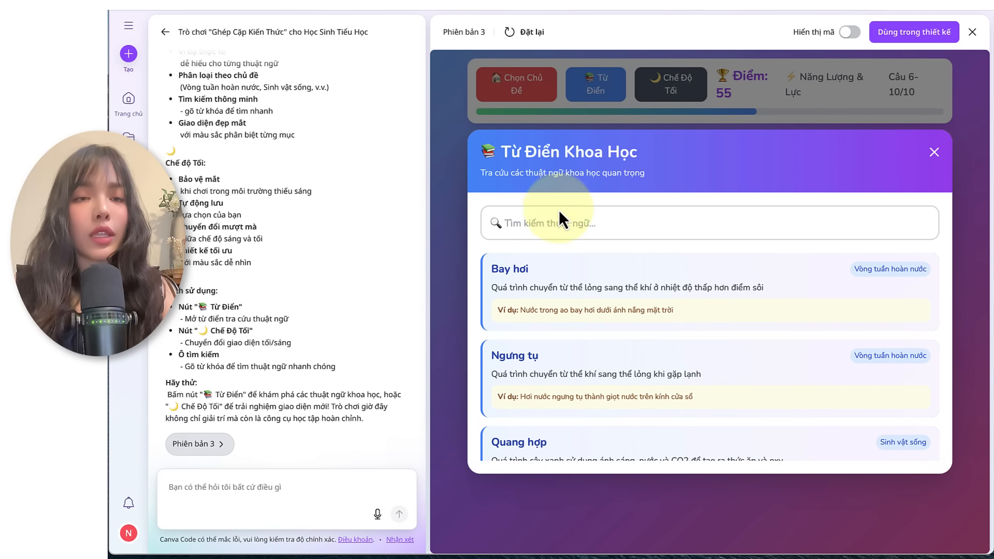
{"action": "scroll", "coordinate": [560, 267], "scroll_direction": "down", "scroll_amount": 3}
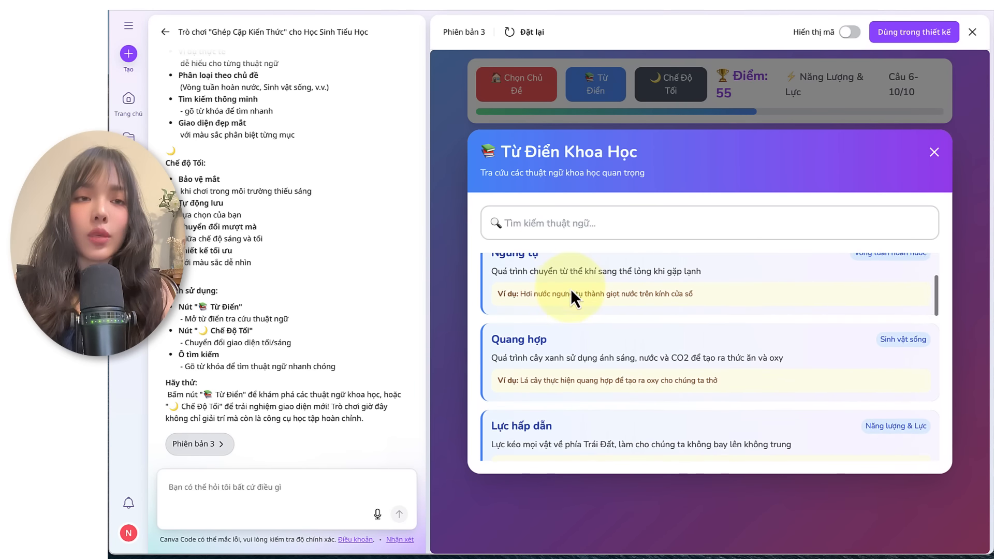
{"action": "scroll", "coordinate": [570, 289], "scroll_direction": "down", "scroll_amount": 5}
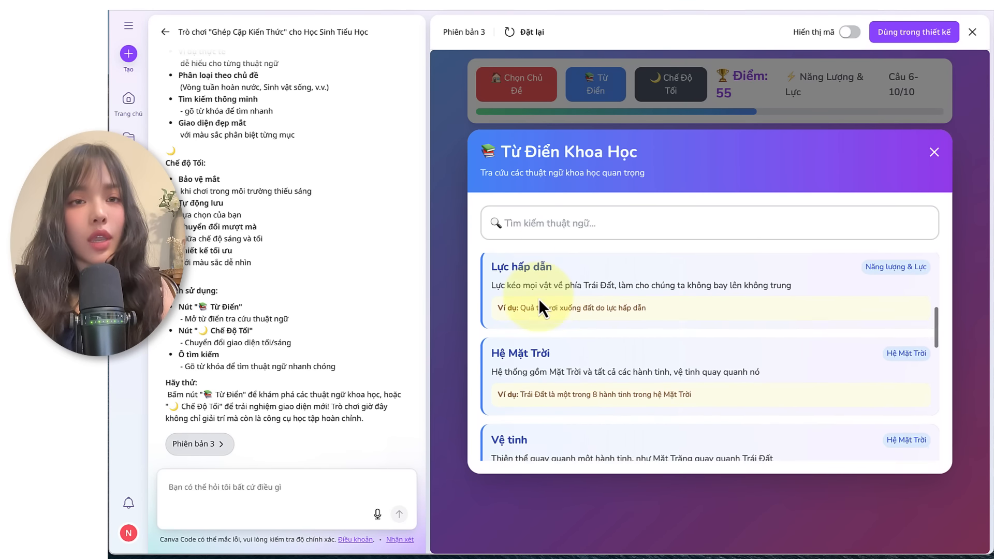
{"action": "scroll", "coordinate": [538, 296], "scroll_direction": "down", "scroll_amount": 7}
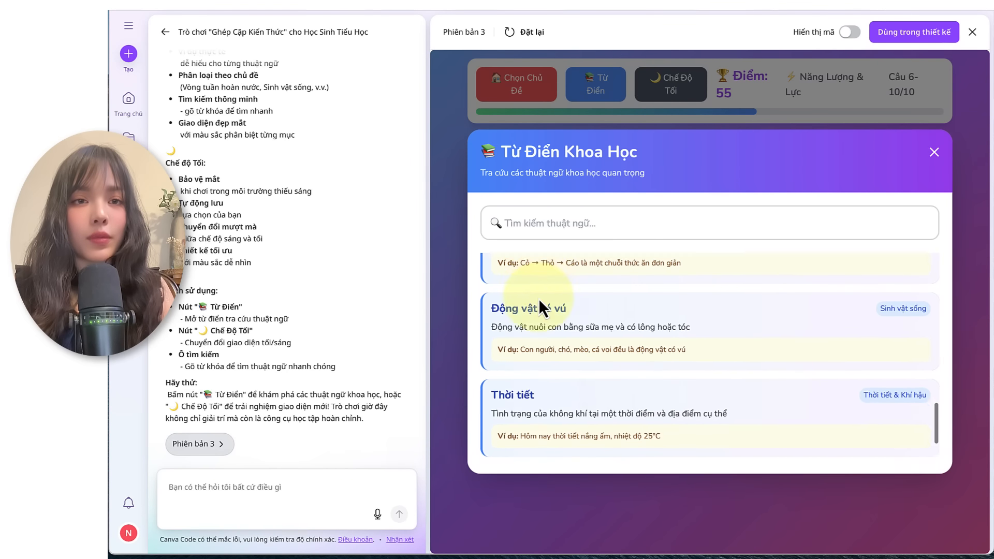
{"action": "scroll", "coordinate": [539, 298], "scroll_direction": "up", "scroll_amount": 15}
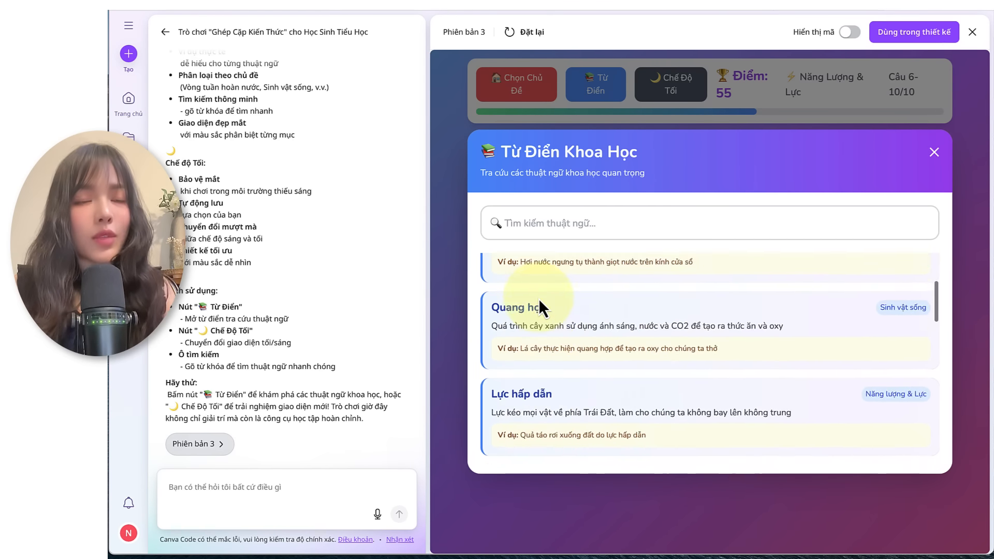
{"action": "left_click", "coordinate": [933, 152]}
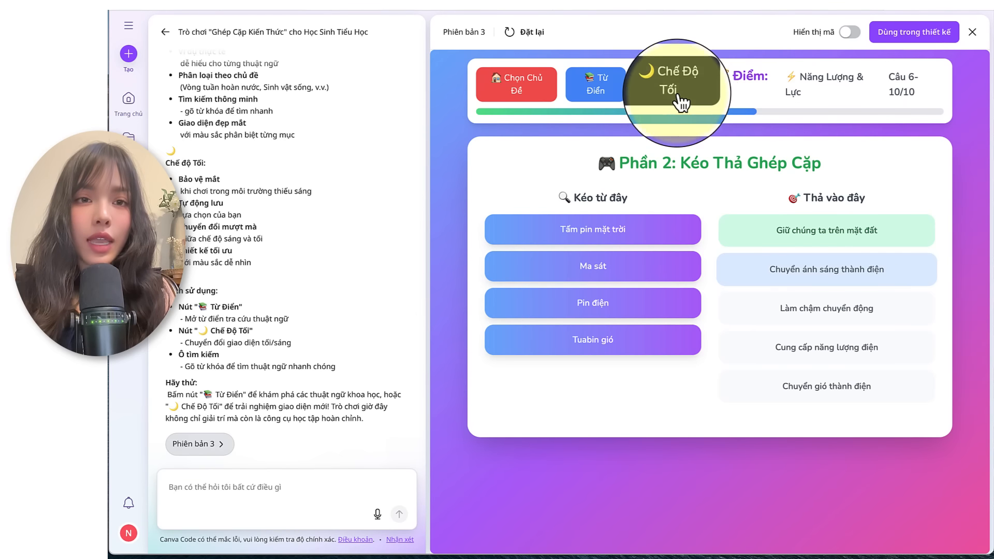
Step: Toggle the game's "Chế Độ Tối" on and off to compare the dark and light appearance
{"action": "left_click", "coordinate": [672, 91]}
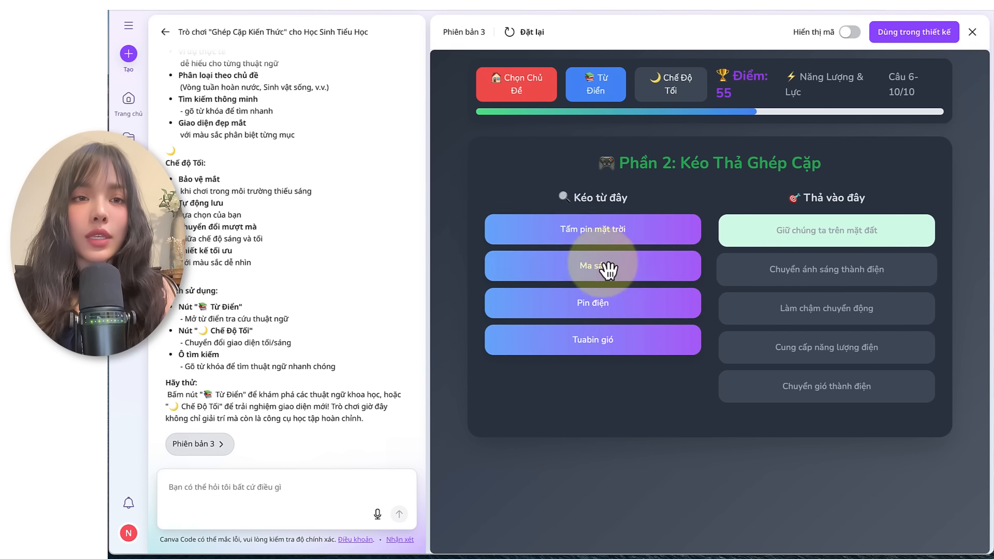
{"action": "left_click", "coordinate": [674, 81]}
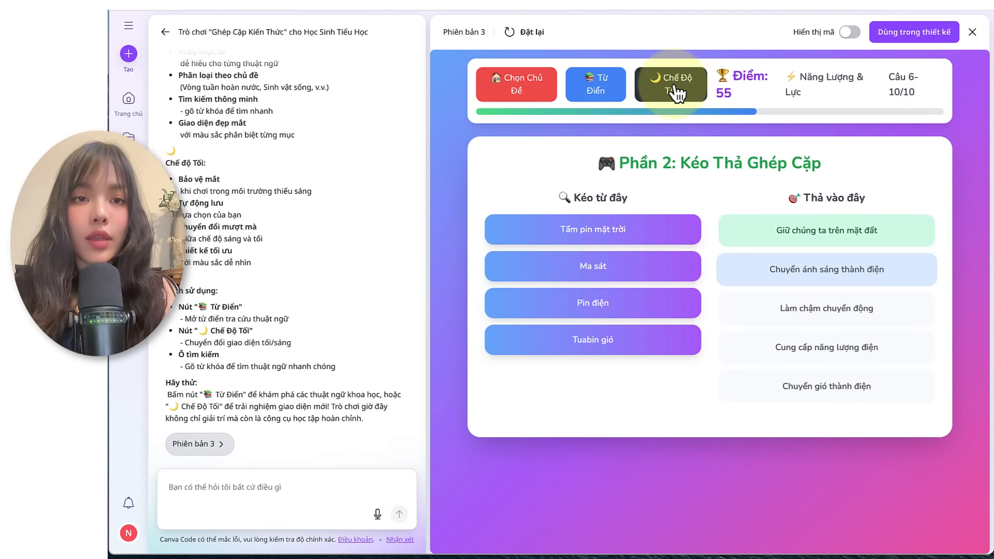
{"action": "left_click", "coordinate": [668, 89]}
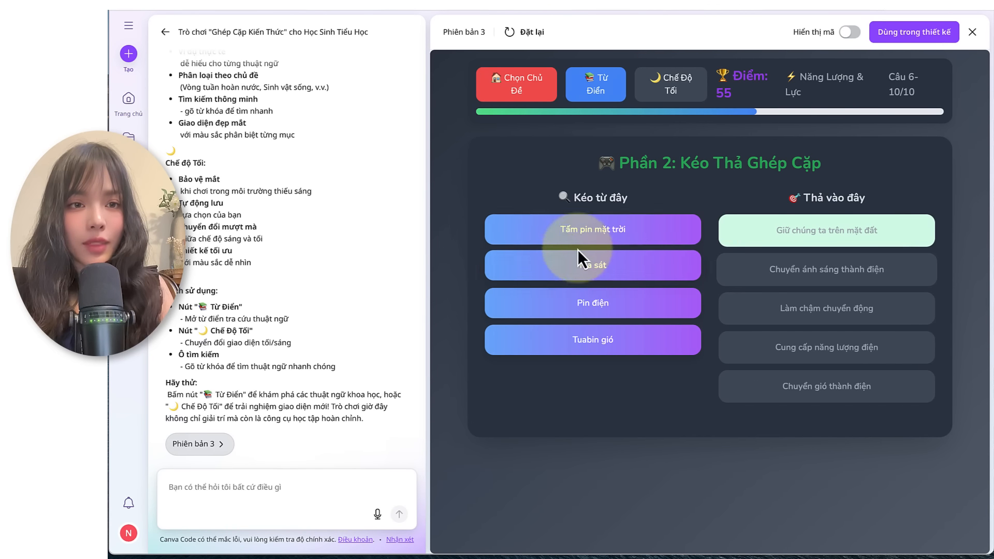
{"action": "left_click", "coordinate": [667, 83]}
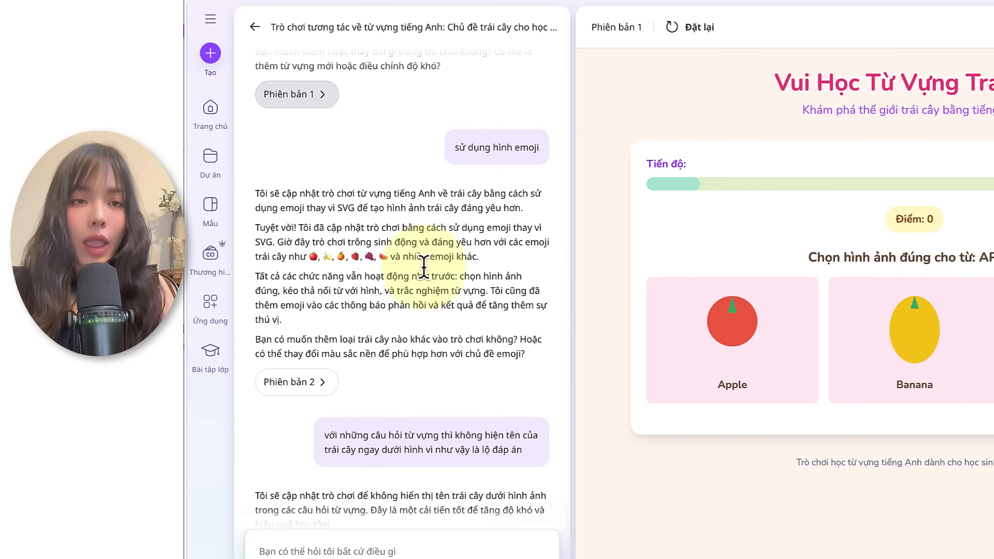
Step: Examine the follow-up prompts and AI replies in the English fruit vocabulary game's chat
{"action": "scroll", "coordinate": [456, 446], "scroll_direction": "down", "scroll_amount": 2}
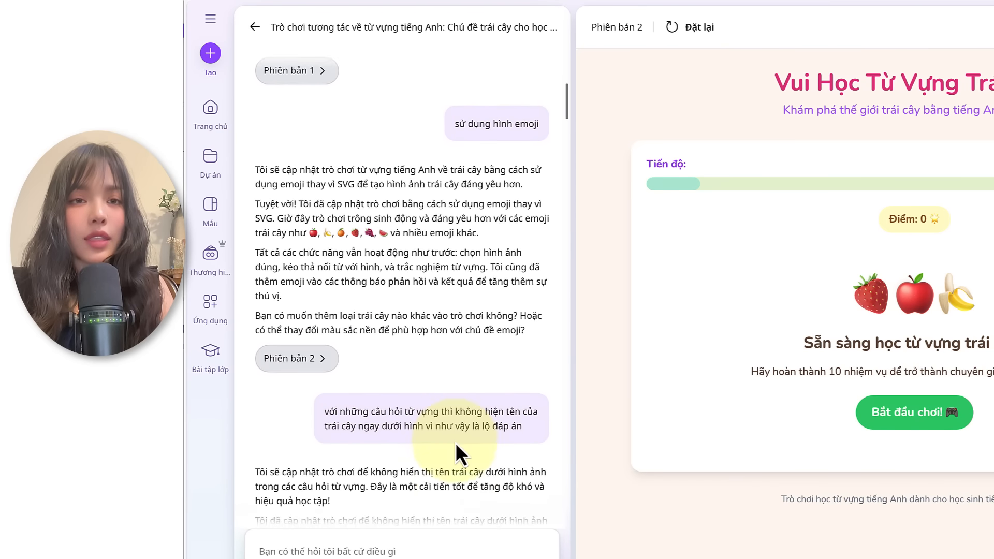
{"action": "scroll", "coordinate": [468, 388], "scroll_direction": "down", "scroll_amount": 6}
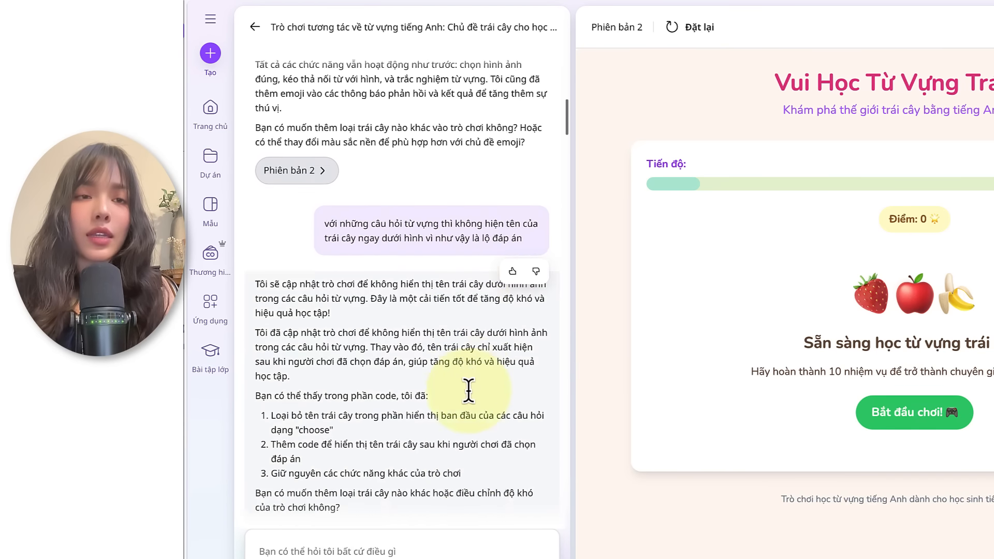
{"action": "scroll", "coordinate": [445, 393], "scroll_direction": "down", "scroll_amount": 3}
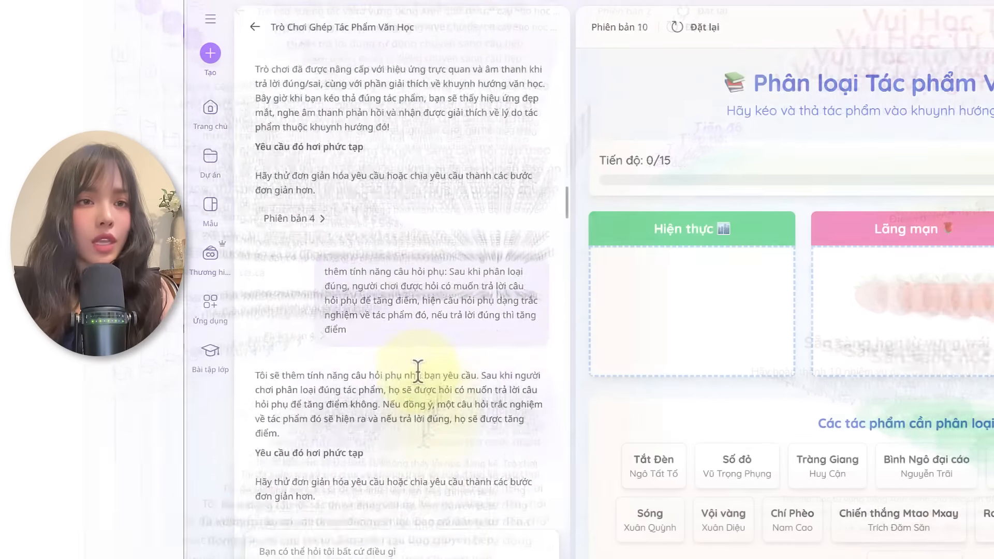
{"action": "scroll", "coordinate": [418, 374], "scroll_direction": "down", "scroll_amount": 5}
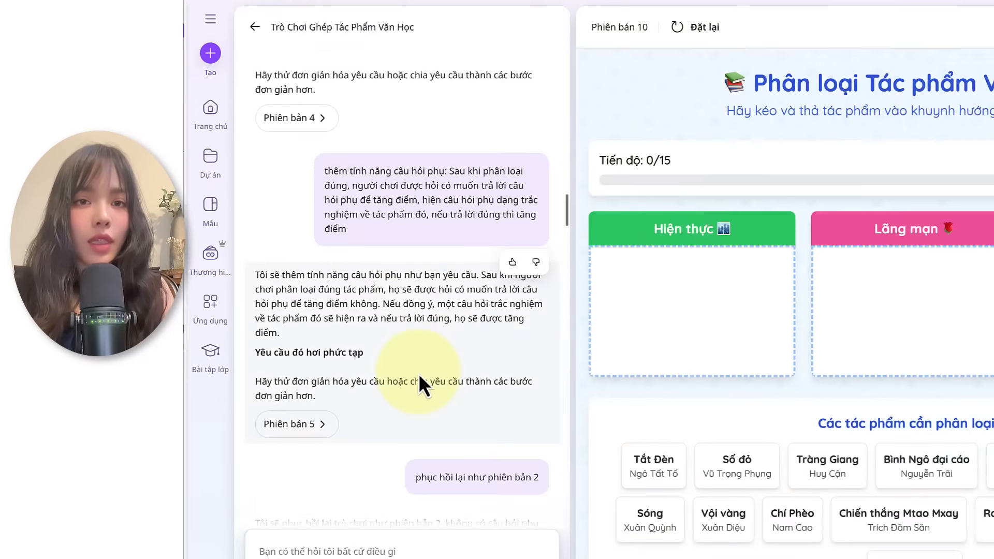
Step: Examine the refinement prompts across versions in the "Trò Chơi Ghép Tác Phẩm Văn Học" chat
{"action": "scroll", "coordinate": [479, 349], "scroll_direction": "down", "scroll_amount": 3}
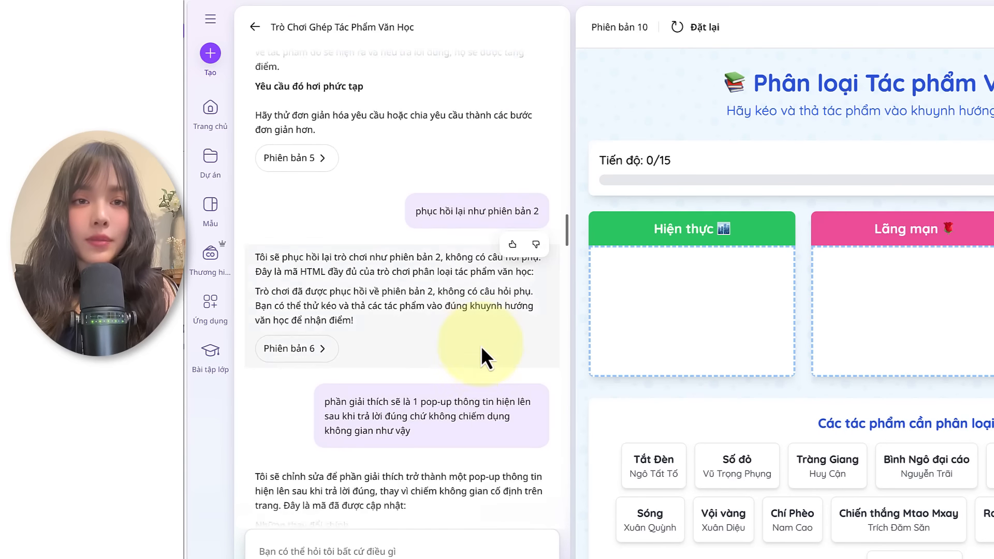
{"action": "scroll", "coordinate": [434, 361], "scroll_direction": "down", "scroll_amount": 3}
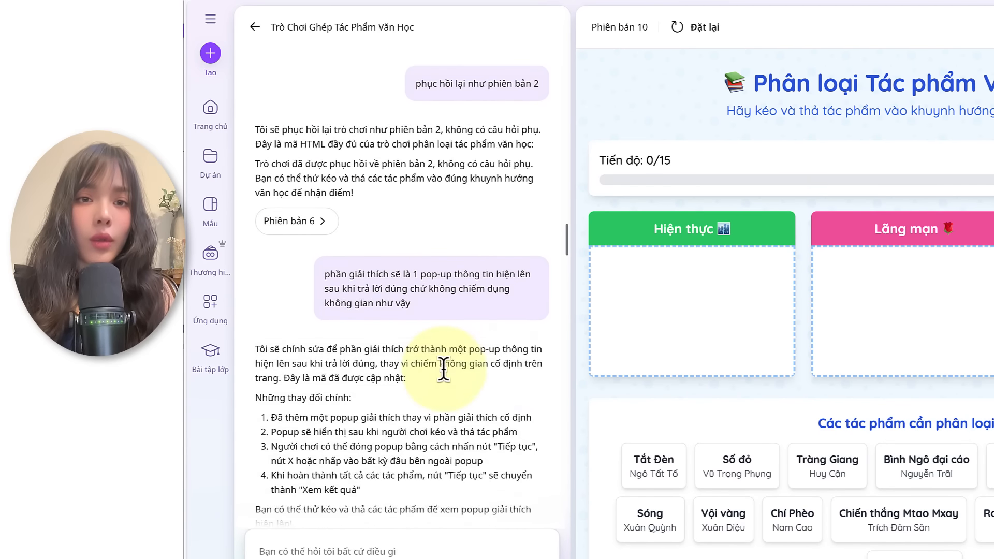
{"action": "scroll", "coordinate": [434, 238], "scroll_direction": "down", "scroll_amount": 9}
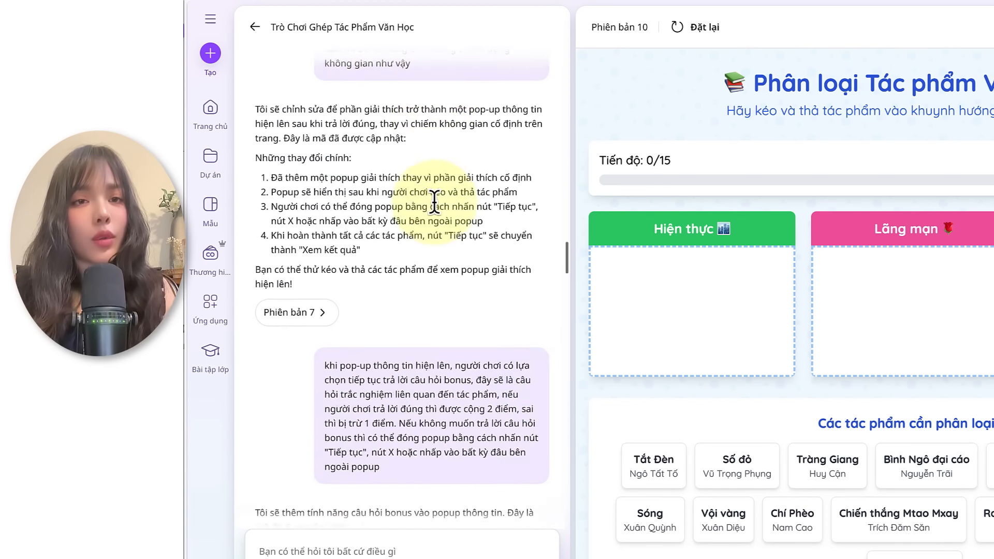
{"action": "scroll", "coordinate": [436, 280], "scroll_direction": "down", "scroll_amount": 5}
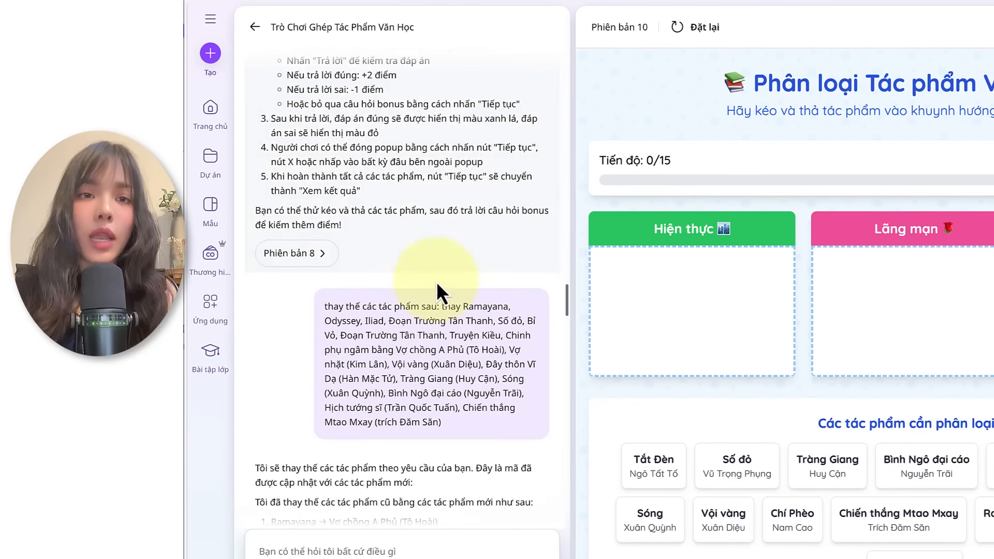
{"action": "scroll", "coordinate": [435, 321], "scroll_direction": "down", "scroll_amount": 2}
{"action": "scroll", "coordinate": [435, 339], "scroll_direction": "down", "scroll_amount": 6}
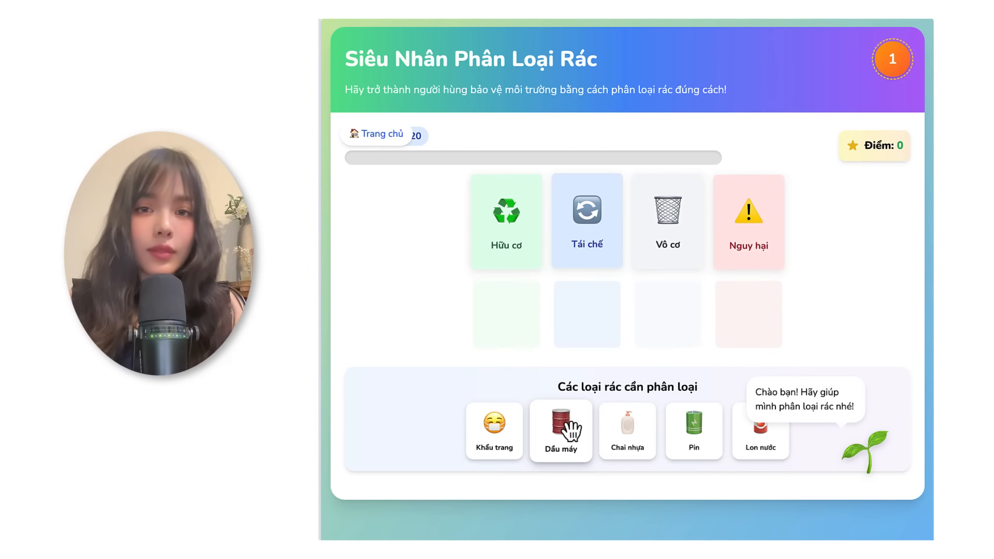
Step: Sort Dầu máy and Pin into Nguy hại, Chai nhựa and Lon nước into Tái chế, and Khẩu trang into Vô cơ
{"action": "left_click_drag", "start_coordinate": [575, 446], "coordinate": [765, 332]}
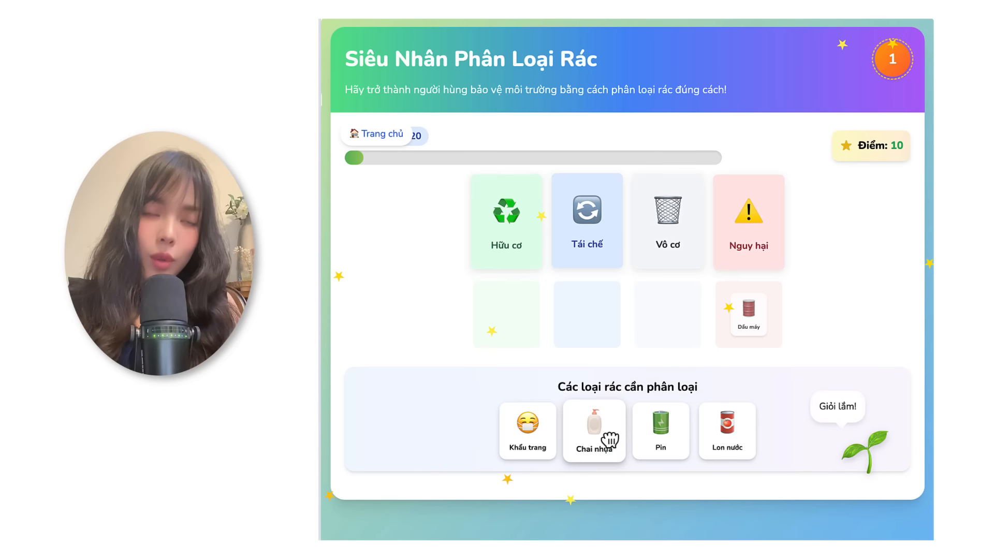
{"action": "left_click_drag", "start_coordinate": [606, 437], "coordinate": [605, 324]}
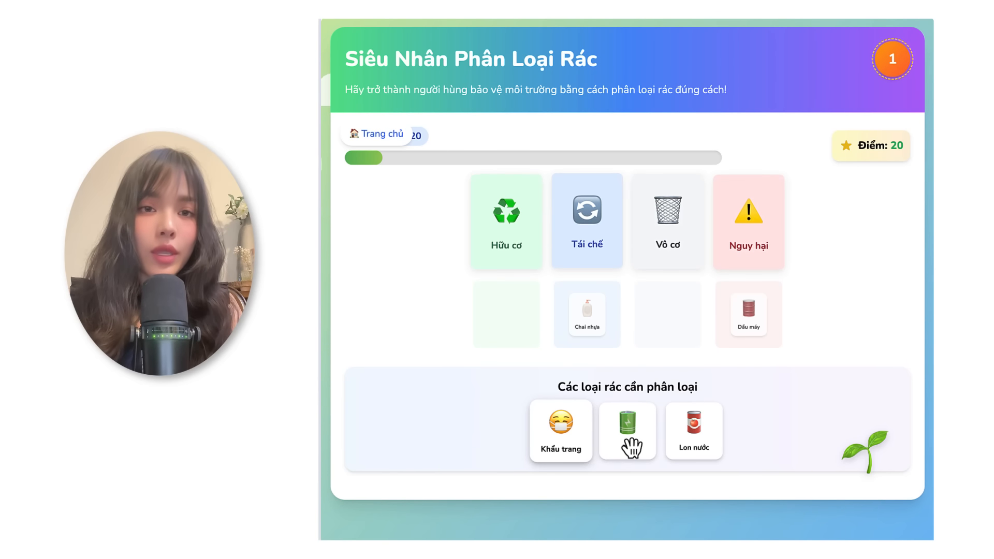
{"action": "left_click_drag", "start_coordinate": [632, 448], "coordinate": [722, 331]}
{"action": "left_click_drag", "start_coordinate": [661, 440], "coordinate": [604, 316]}
{"action": "left_click_drag", "start_coordinate": [630, 426], "coordinate": [657, 331]}
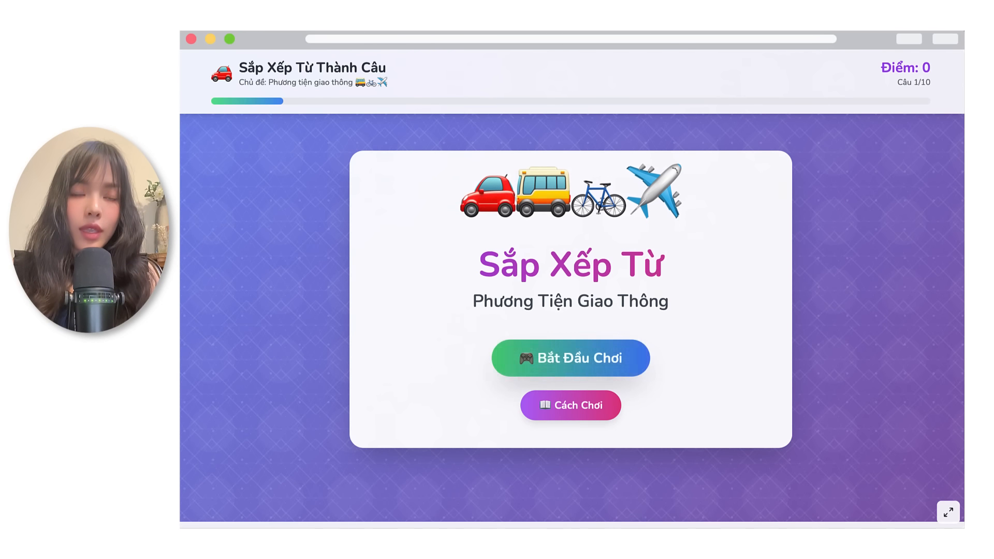
Step: Start the "Sắp Xếp Từ" transport game, arrange the six words of the first sentence in order and check the answer
{"action": "left_click", "coordinate": [569, 357]}
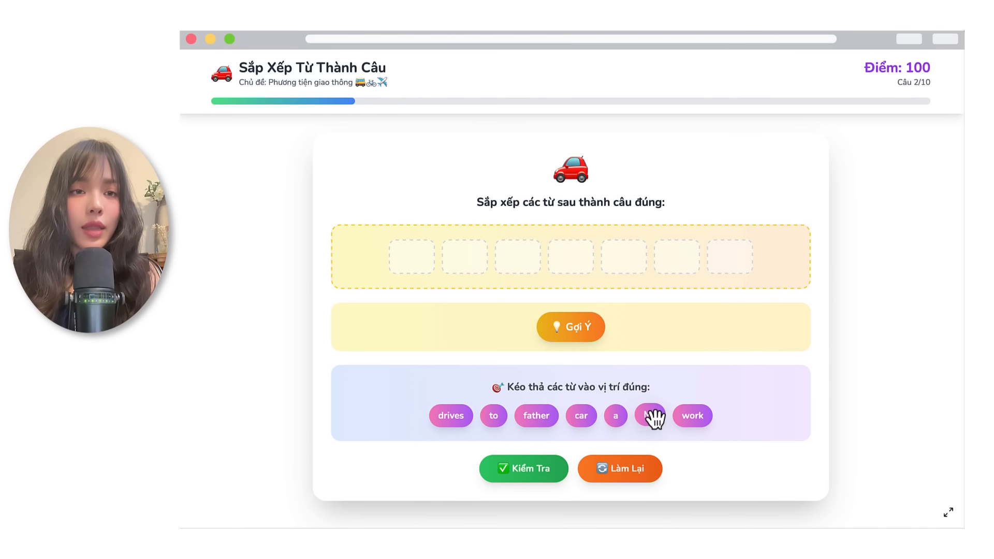
{"action": "left_click_drag", "start_coordinate": [653, 416], "coordinate": [397, 259]}
{"action": "left_click_drag", "start_coordinate": [555, 416], "coordinate": [458, 259]}
{"action": "left_click_drag", "start_coordinate": [468, 418], "coordinate": [525, 259]}
{"action": "left_click_drag", "start_coordinate": [595, 417], "coordinate": [585, 259]}
{"action": "left_click_drag", "start_coordinate": [547, 419], "coordinate": [692, 259]}
{"action": "left_click_drag", "start_coordinate": [570, 419], "coordinate": [751, 258]}
{"action": "left_click", "coordinate": [575, 333]}
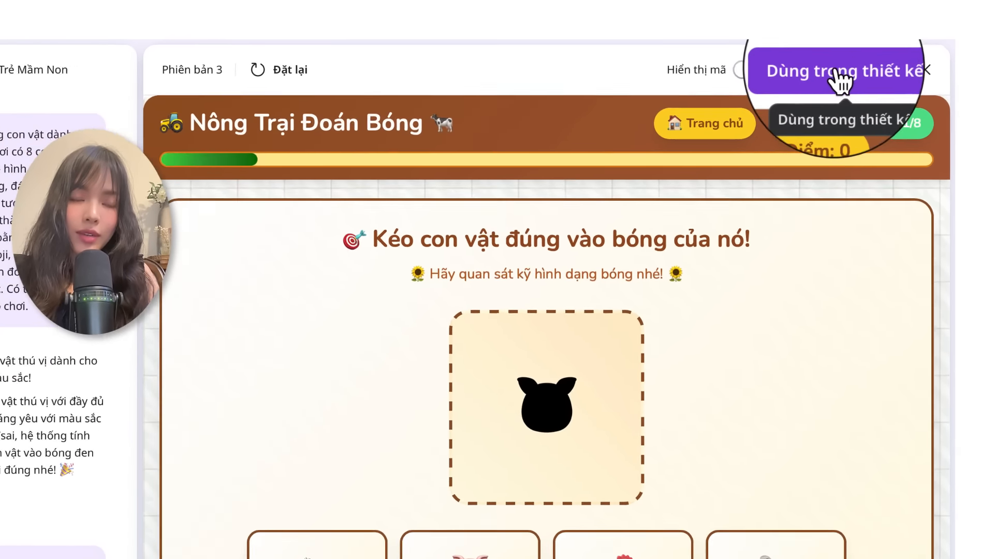
Step: Use version 3 of the "Nông Trại Đoán Bóng" game in a "Thuyết trình" design and select the embedded game
{"action": "left_click", "coordinate": [835, 72]}
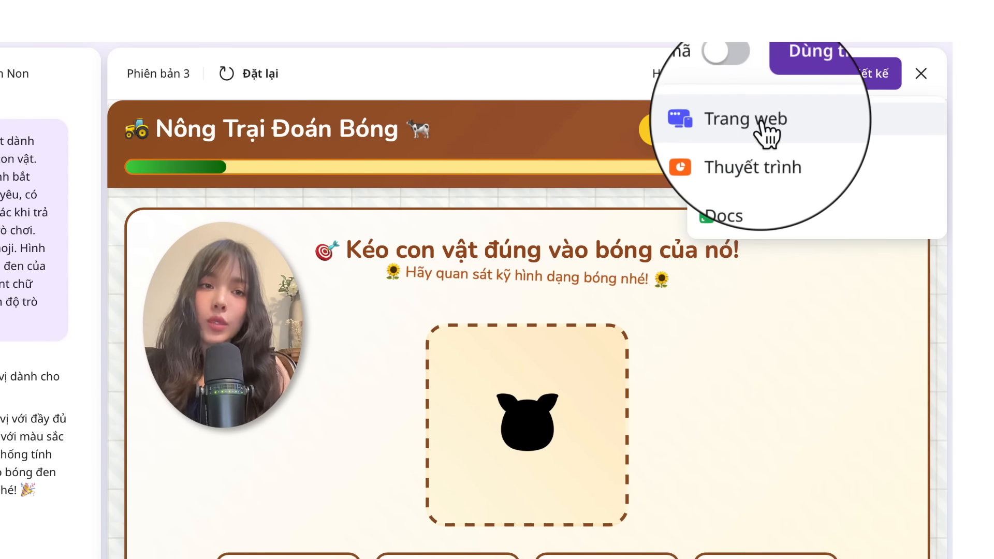
{"action": "left_click", "coordinate": [753, 164]}
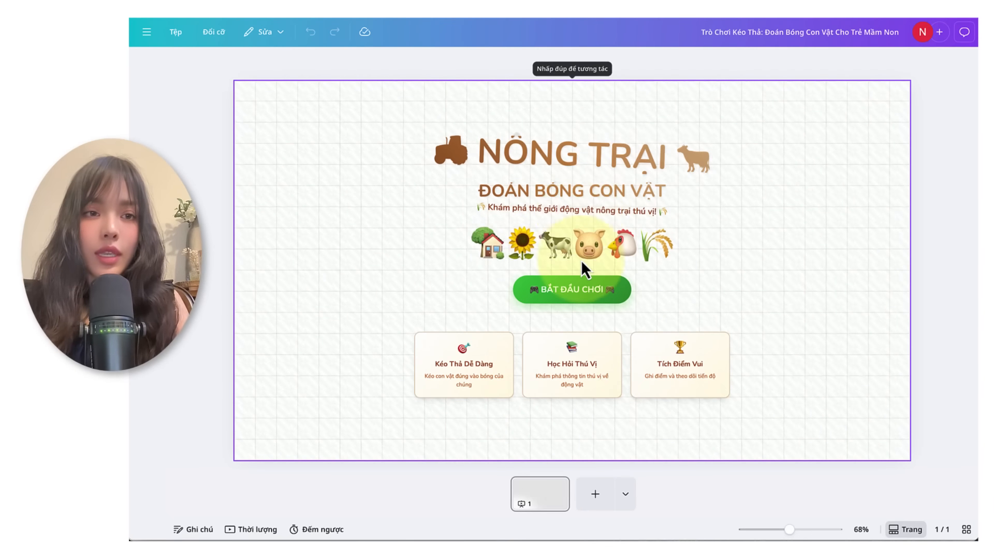
{"action": "left_click", "coordinate": [477, 282]}
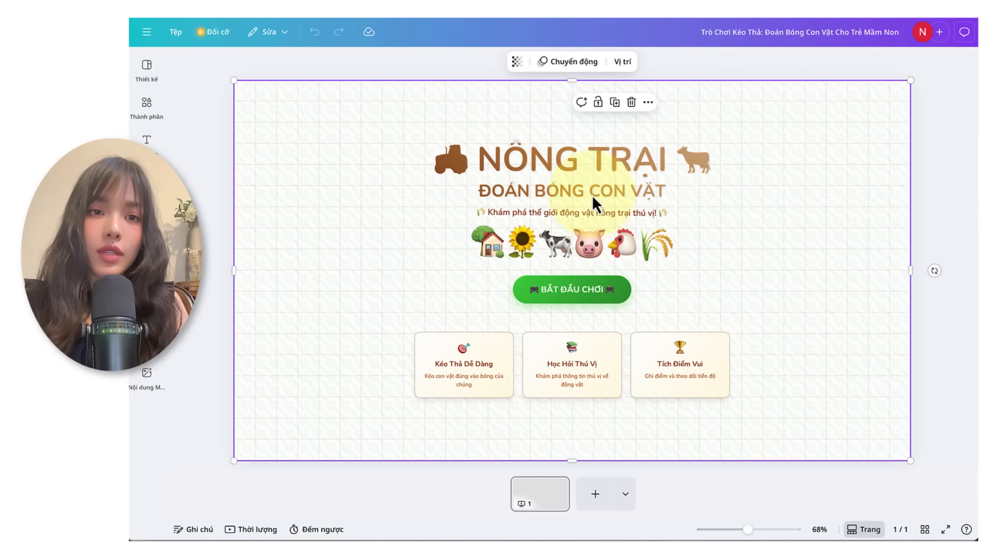
{"action": "mouse_move", "coordinate": [592, 191]}
{"action": "left_mouse_down"}
{"action": "mouse_move", "coordinate": [623, 100]}
{"action": "mouse_move", "coordinate": [582, 184]}
{"action": "mouse_move", "coordinate": [592, 192]}
{"action": "left_mouse_up"}
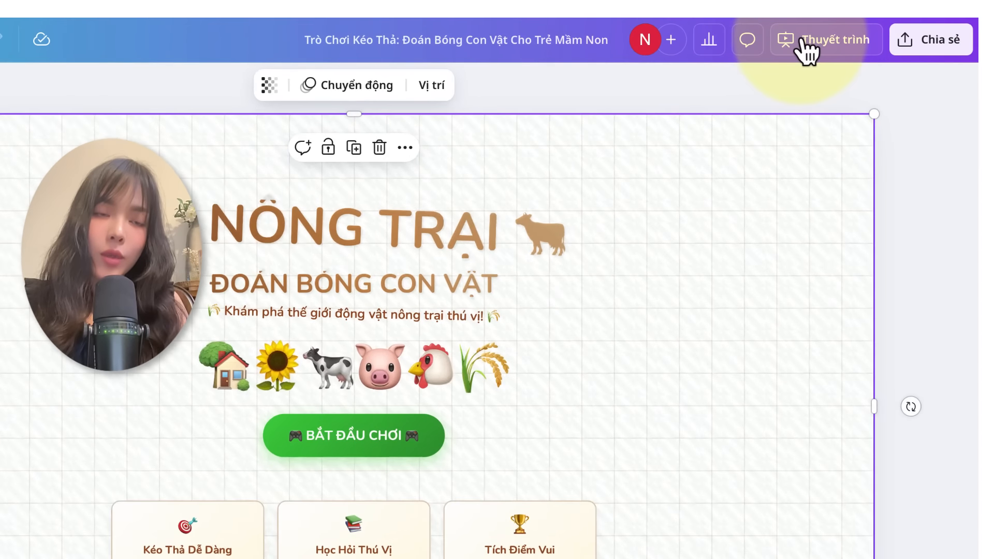
Step: Present the farm shadow game design in the full-screen mode "Xem toàn màn hình"
{"action": "left_click", "coordinate": [804, 47]}
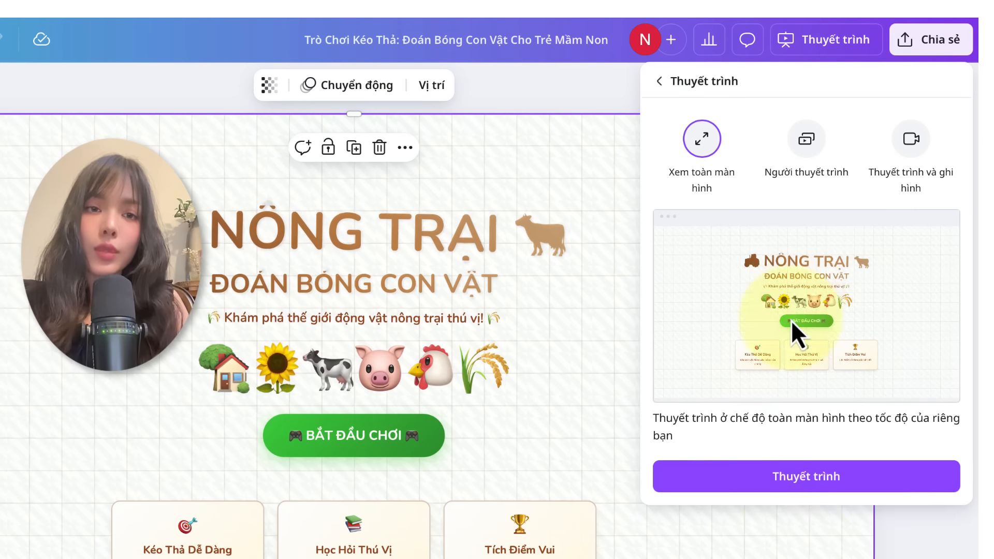
{"action": "left_click", "coordinate": [805, 475]}
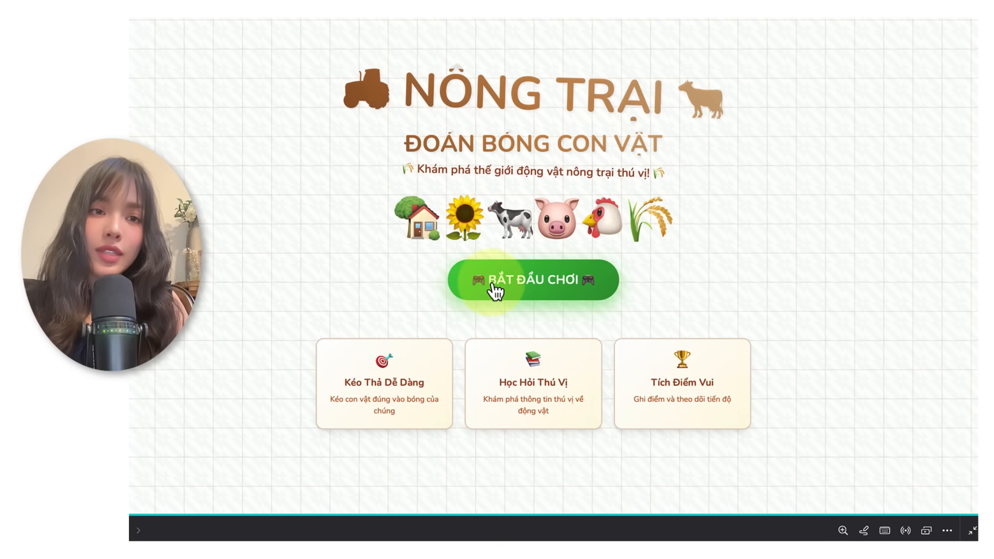
Step: Start the farm shadow game in the full-screen presentation and return to version 3 in the AI chat
{"action": "left_click", "coordinate": [494, 288]}
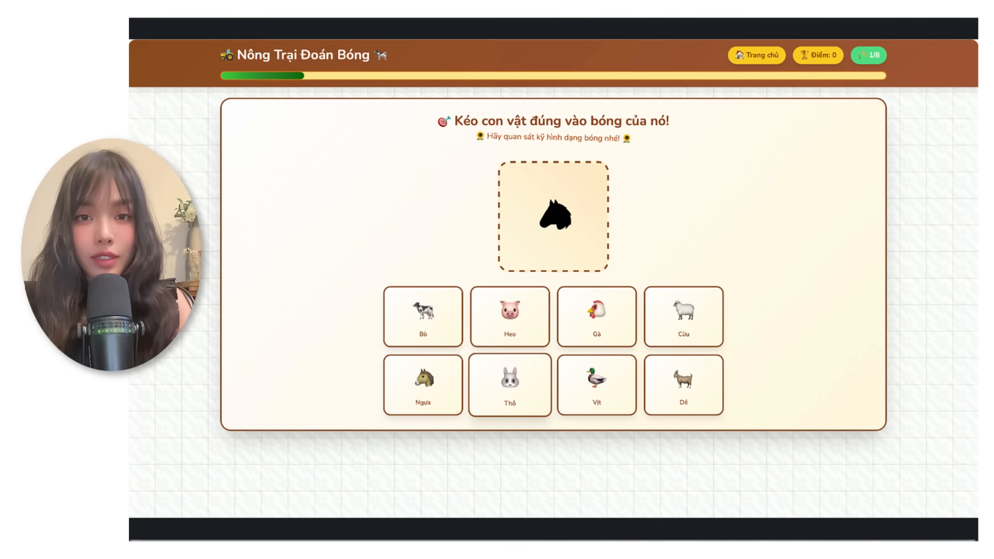
{"action": "left_click", "coordinate": [658, 11]}
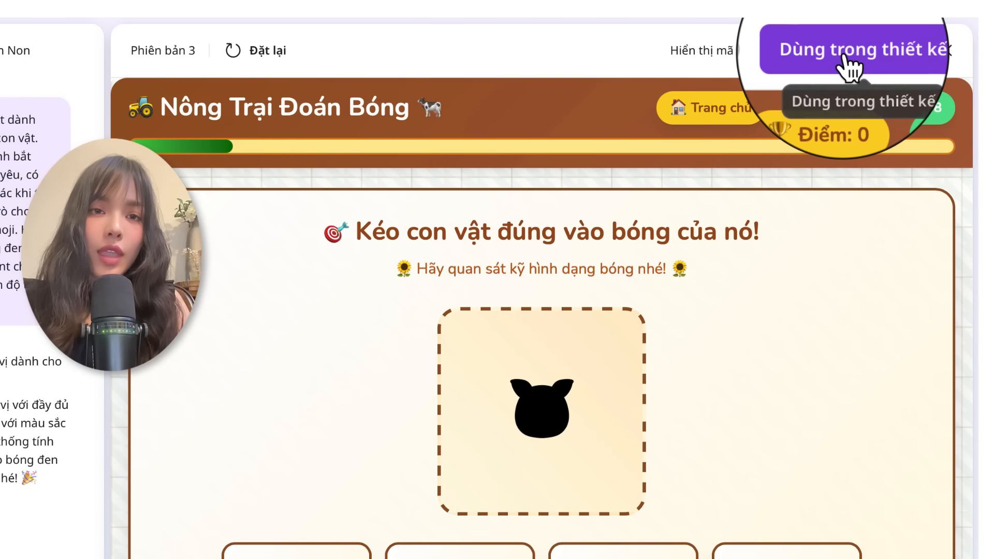
Step: Use version 3 of the "Nông Trại Đoán Bóng" game in a "Trang web" design and select the embedded game
{"action": "left_click", "coordinate": [851, 51]}
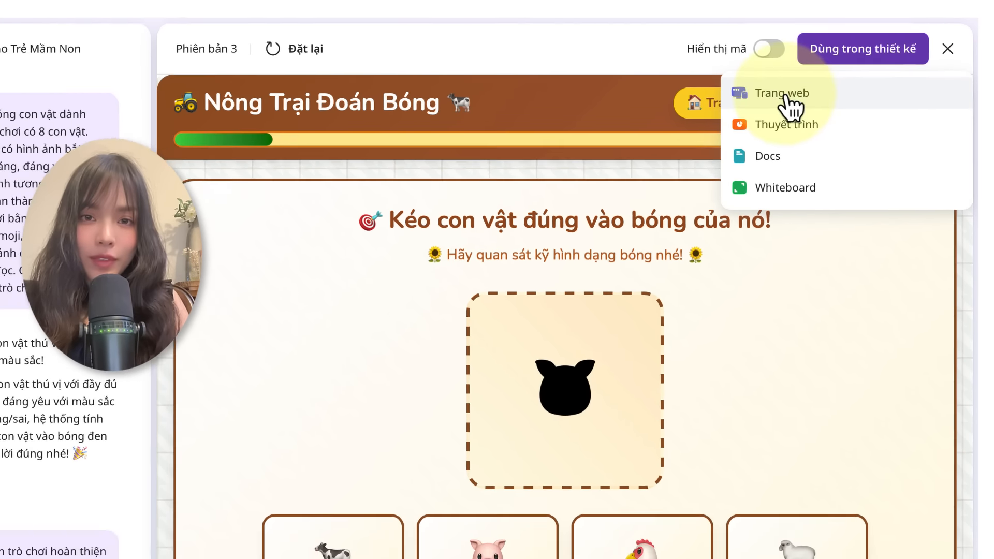
{"action": "left_click", "coordinate": [784, 96]}
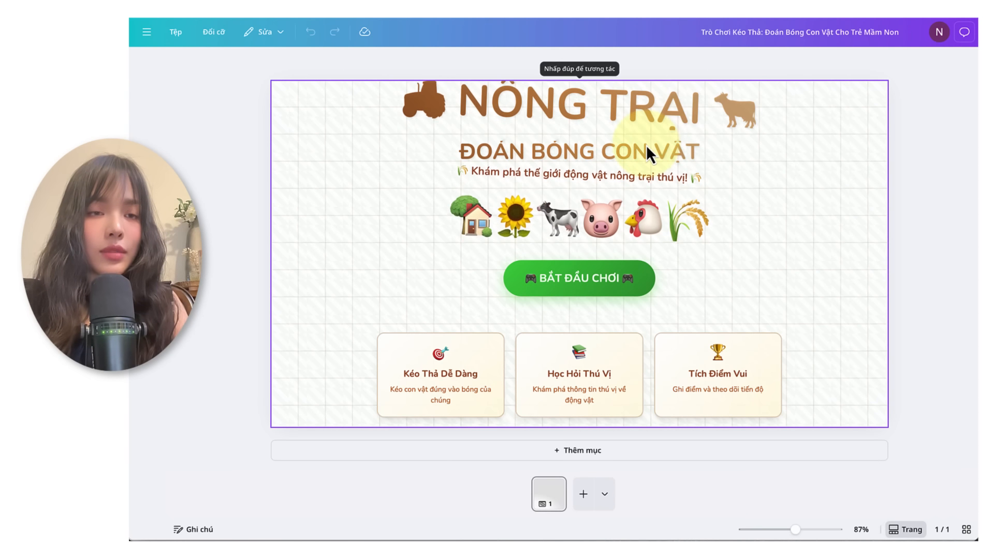
{"action": "left_click", "coordinate": [647, 155]}
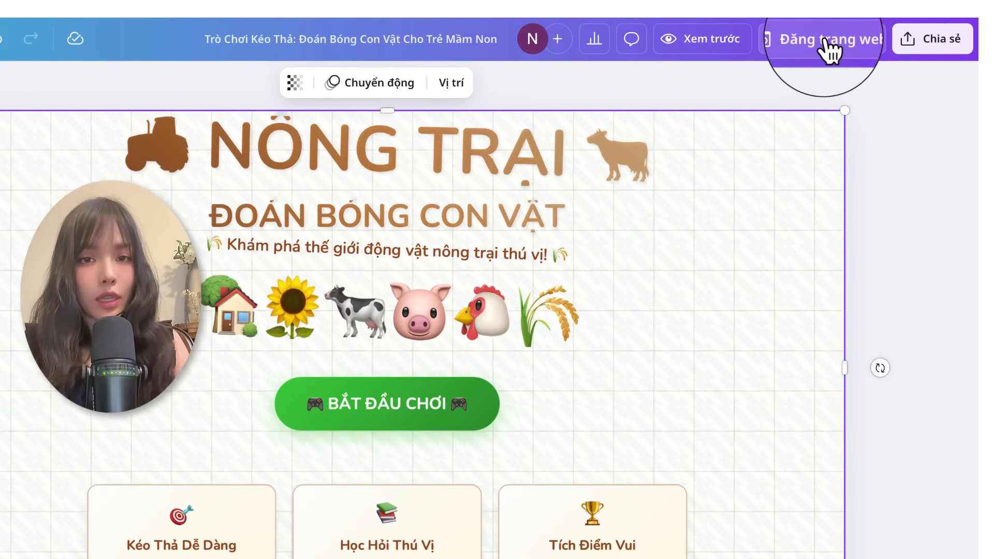
Step: Begin publishing the design as a website with the address trochoidoanbongconvat on the .my.canva.site domain
{"action": "left_click", "coordinate": [825, 42]}
{"action": "left_click", "coordinate": [757, 311]}
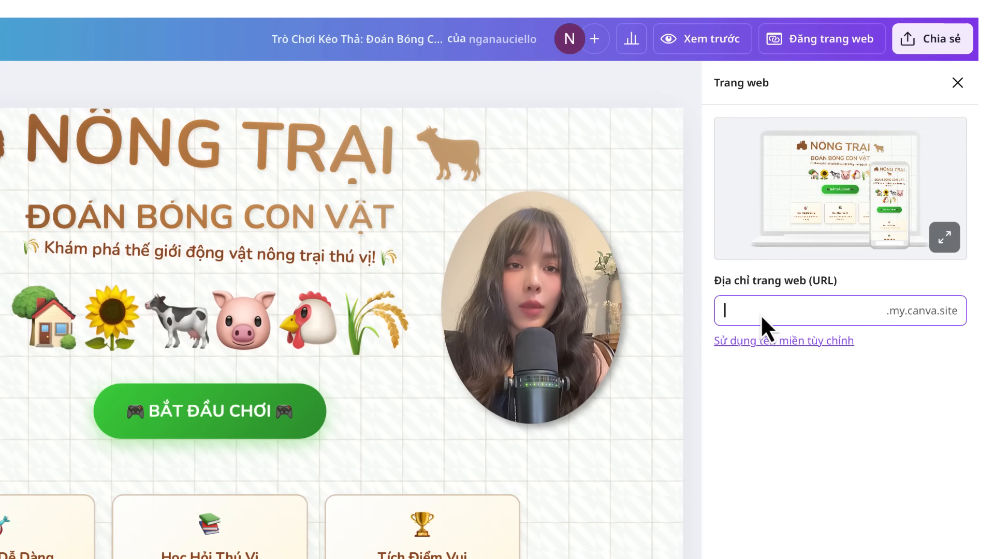
{"action": "type", "text": "trochoi"}
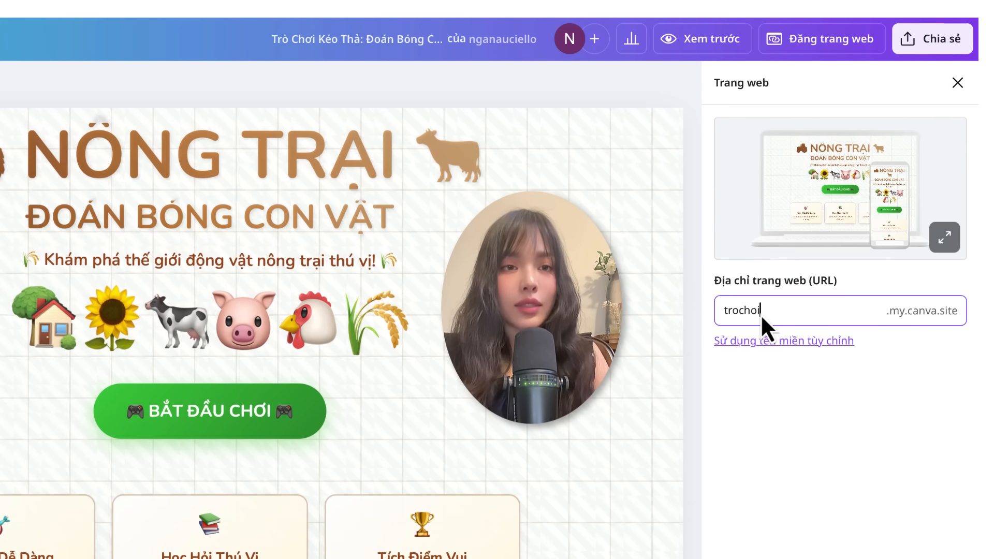
{"action": "type", "text": "doanbongco"}
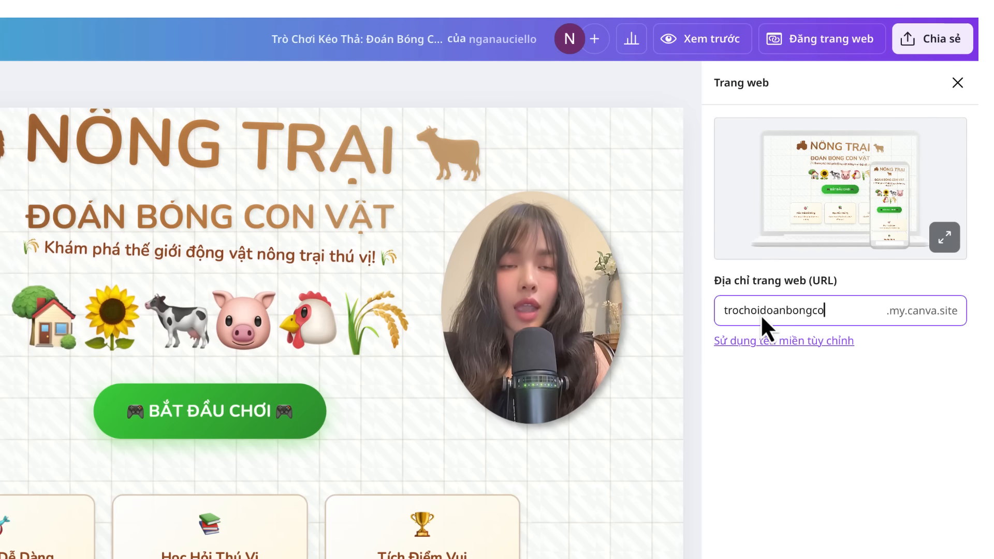
{"action": "type", "text": "nvat"}
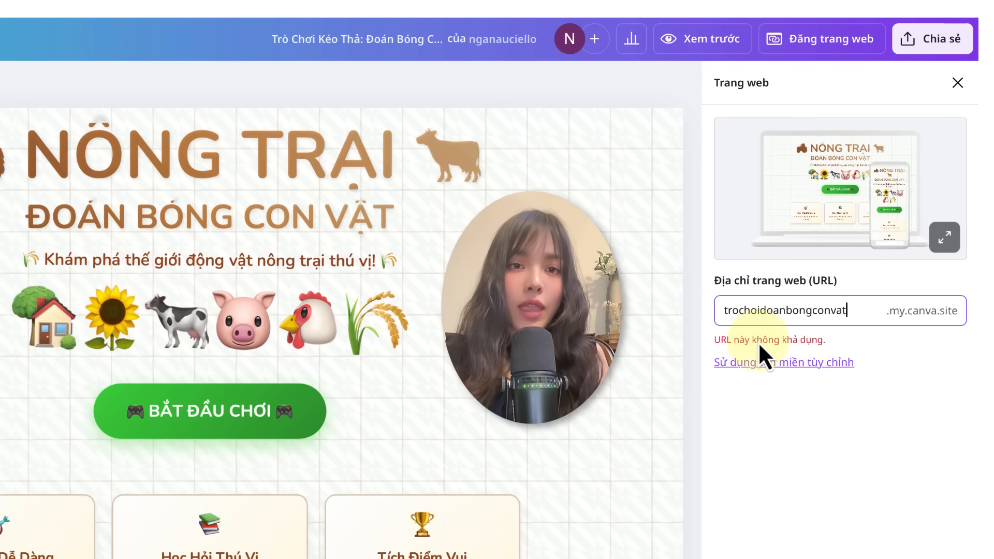
Step: Change the website address to trochoidoanbongconvat123
{"action": "type", "text": "--"}
{"action": "key", "text": "BackSpace"}
{"action": "key", "text": "BackSpace"}
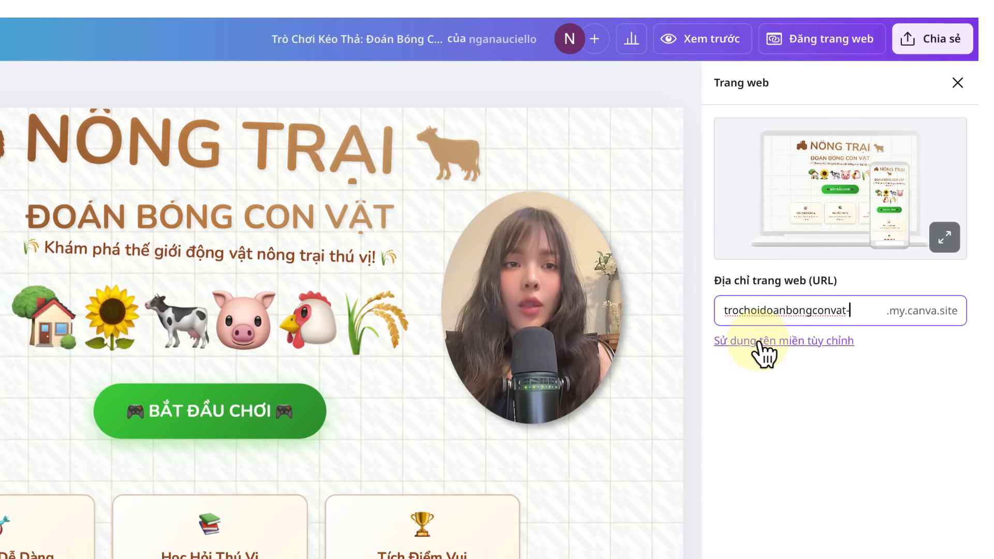
{"action": "type", "text": "123"}
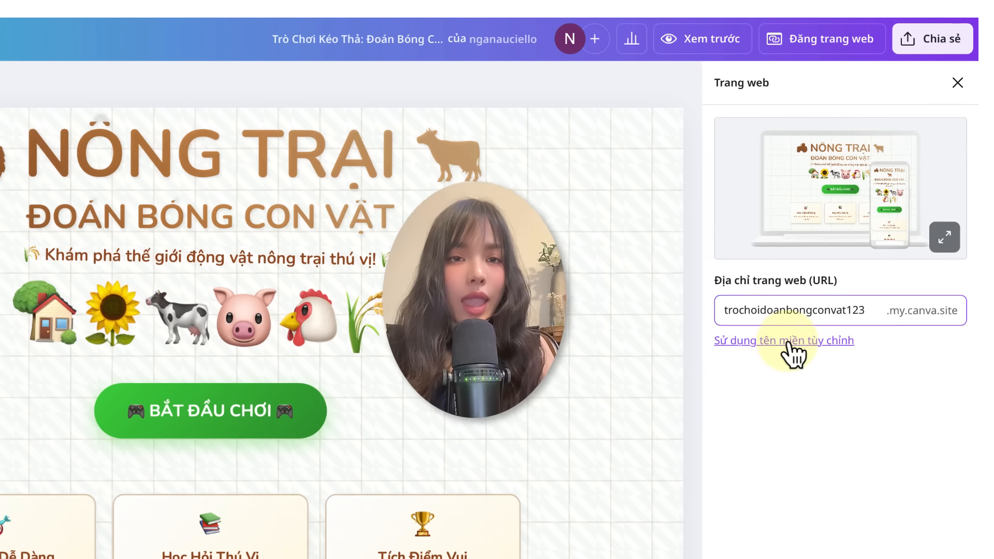
Step: In the custom domain options, choose "Xác nhận một tên miền Canva miễn phí" and continue
{"action": "left_click", "coordinate": [788, 343]}
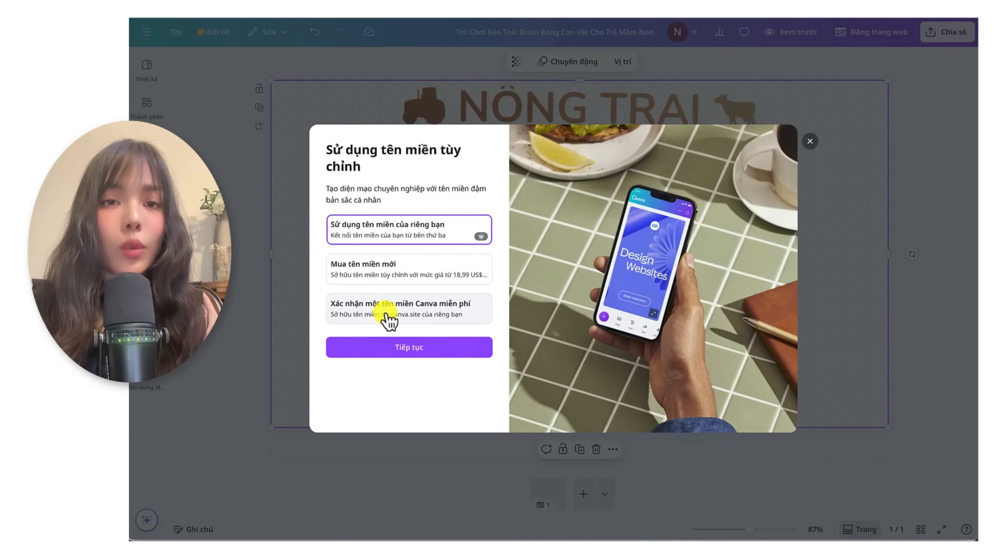
{"action": "left_click", "coordinate": [406, 347]}
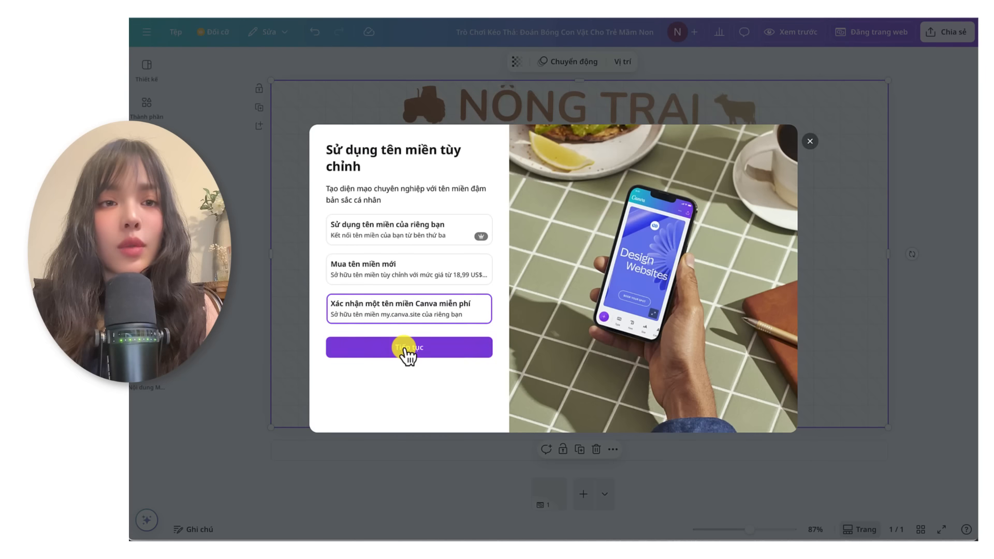
{"action": "left_click", "coordinate": [487, 357]}
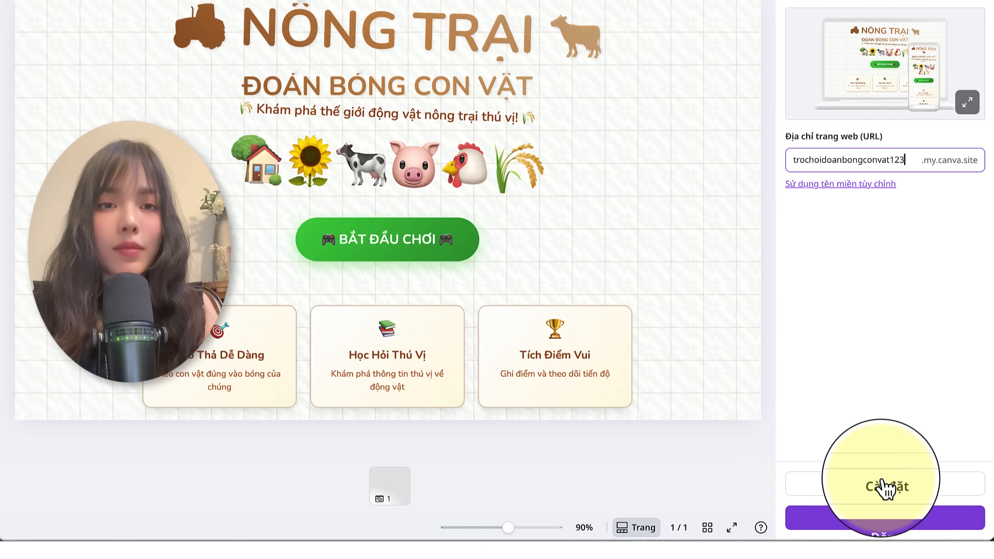
Step: In the website's publishing settings, enable search engine visibility and the social media link preview
{"action": "left_click", "coordinate": [885, 485]}
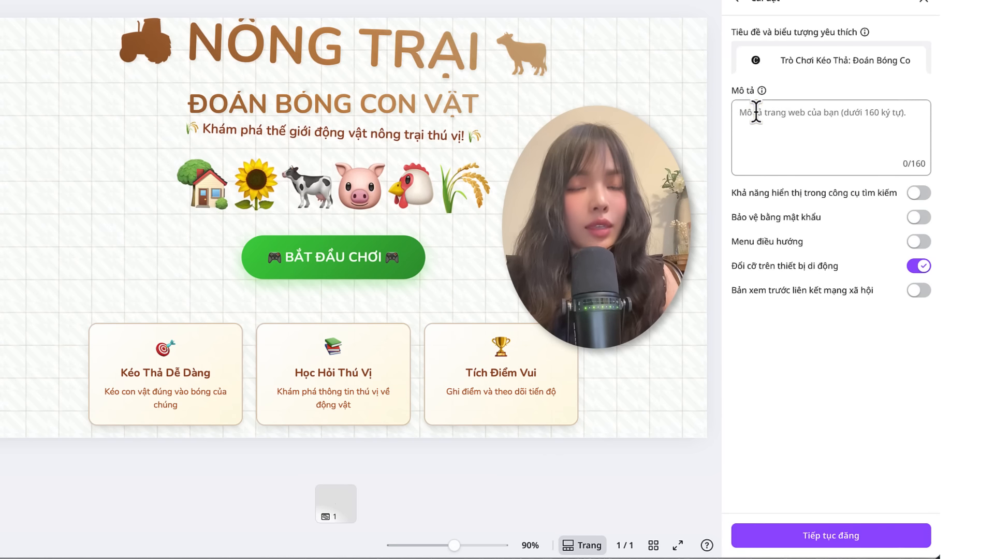
{"action": "left_click", "coordinate": [756, 111]}
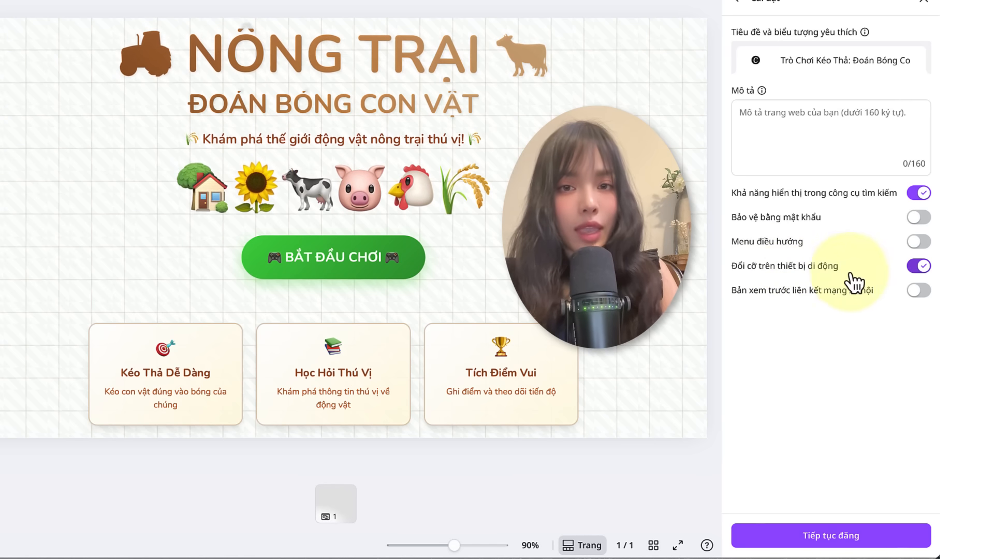
{"action": "left_click", "coordinate": [914, 292]}
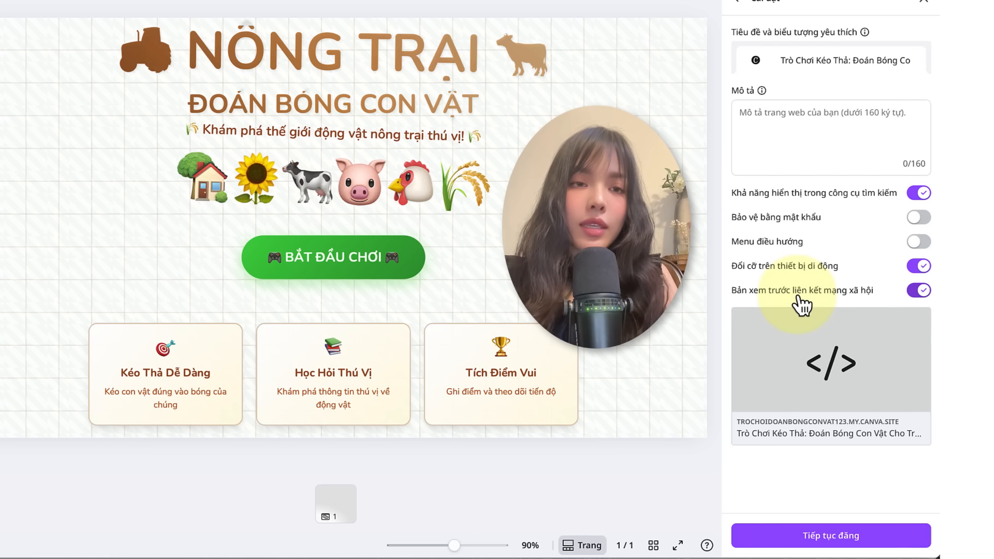
Step: Capture a screenshot of the game's title screen and use it as the social media link preview image
{"action": "mouse_move", "coordinate": [810, 361]}
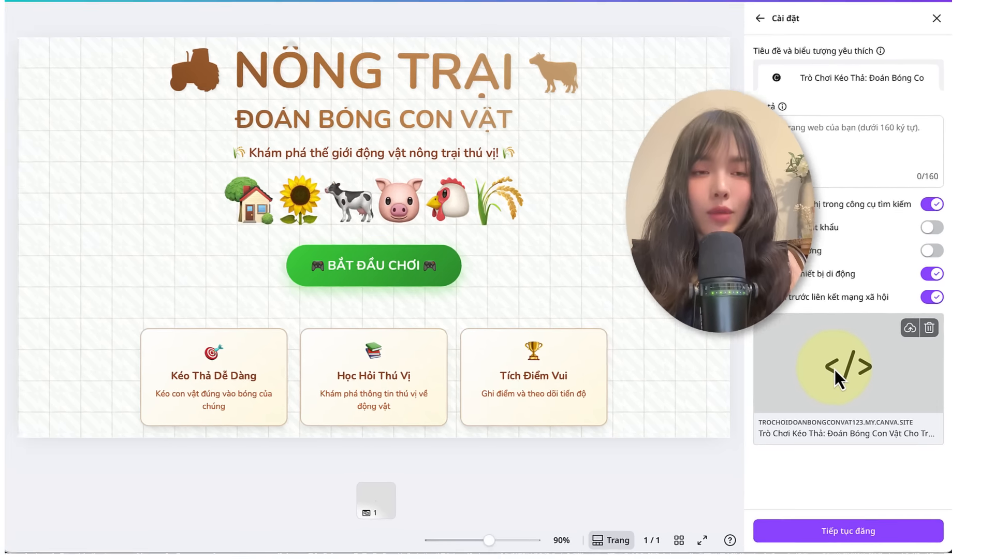
{"action": "key", "text": "super+shift+4"}
{"action": "left_click_drag", "start_coordinate": [147, 82], "coordinate": [761, 428]}
{"action": "left_click_drag", "start_coordinate": [931, 504], "coordinate": [977, 497]}
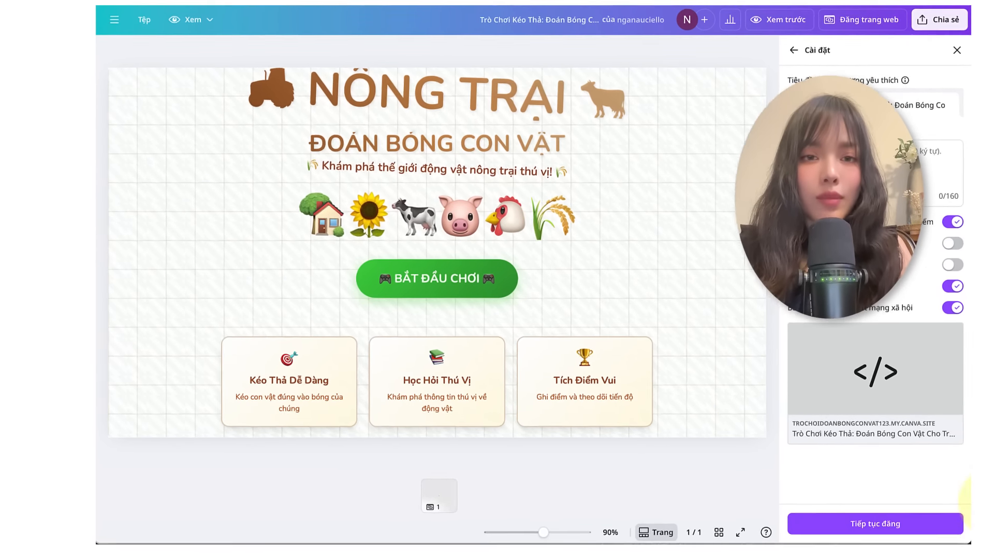
{"action": "left_click", "coordinate": [942, 337]}
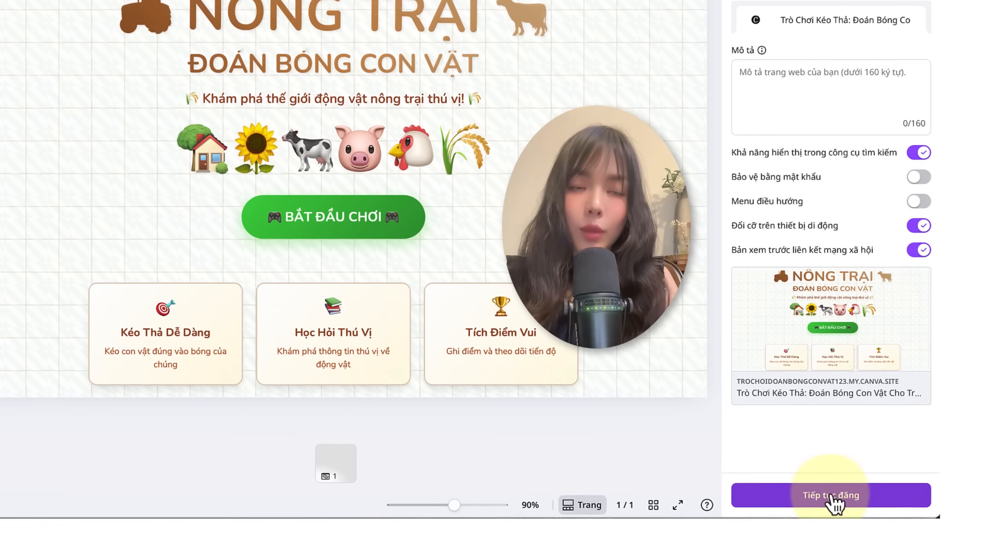
Step: Publish the website and view the live site
{"action": "left_click", "coordinate": [838, 541]}
{"action": "left_click", "coordinate": [834, 498]}
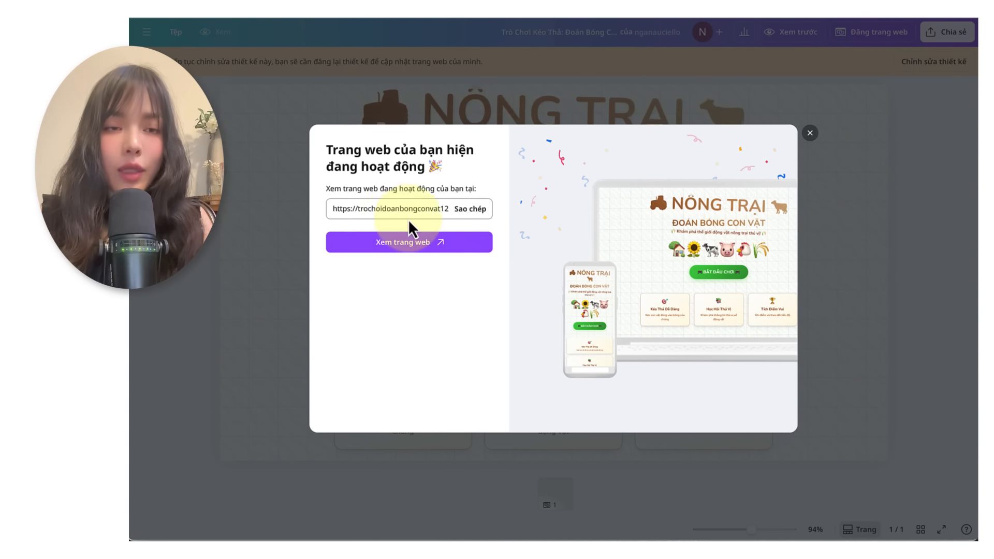
{"action": "left_click", "coordinate": [462, 220]}
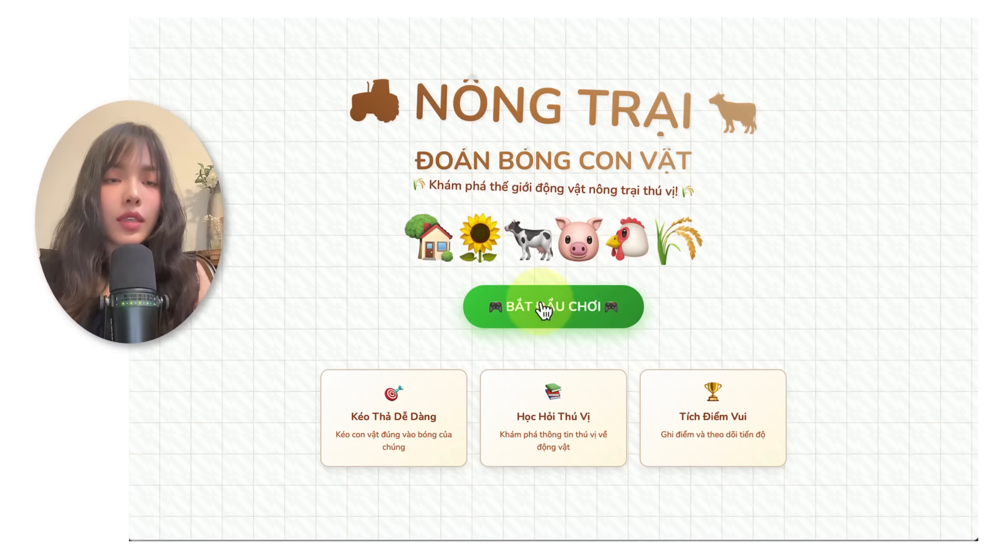
Step: Start the game on the live site, try Bò and Ngựa on the horse shadow, continue and place Thỏ on the next shadow
{"action": "left_click", "coordinate": [579, 307]}
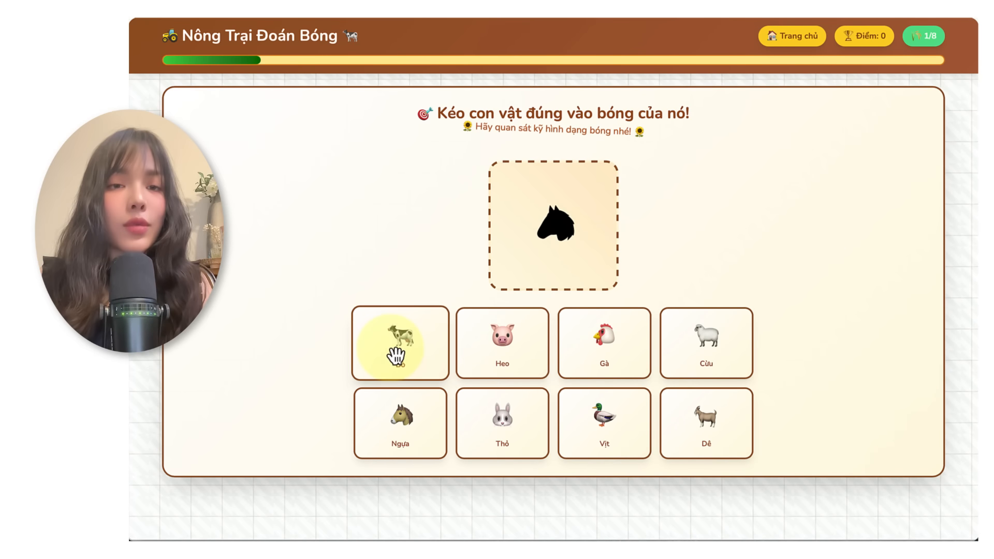
{"action": "left_click_drag", "start_coordinate": [395, 353], "coordinate": [553, 233]}
{"action": "left_click", "coordinate": [511, 420]}
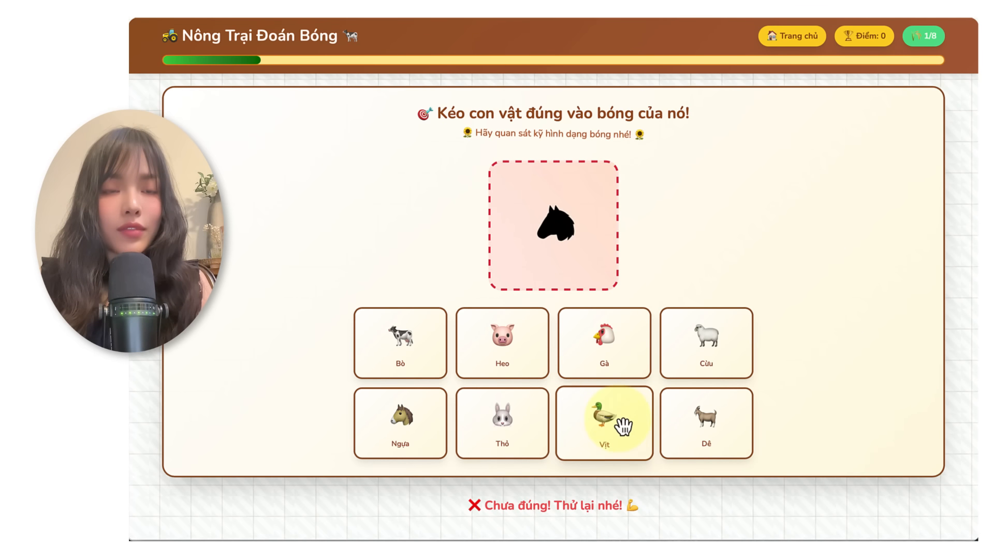
{"action": "left_click_drag", "start_coordinate": [416, 414], "coordinate": [577, 226]}
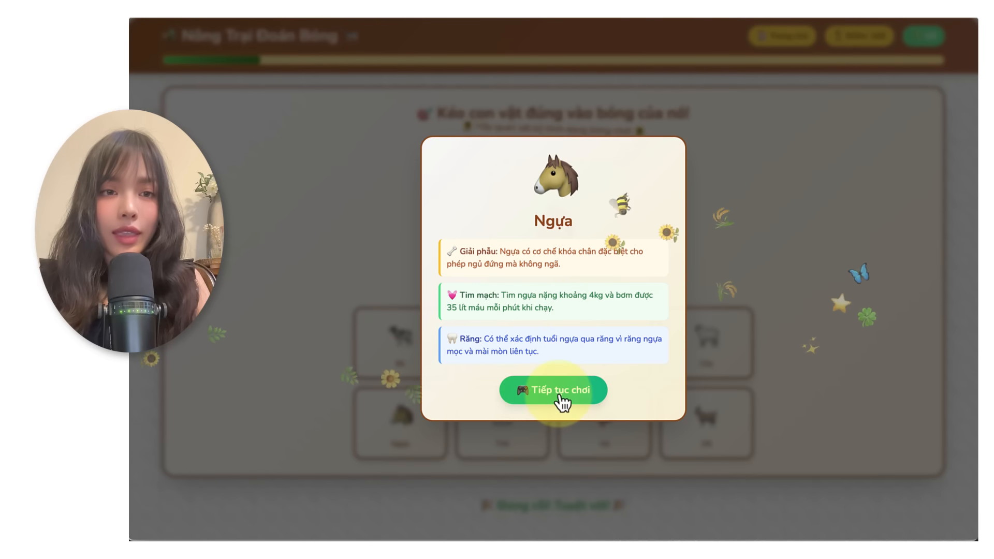
{"action": "left_click", "coordinate": [555, 390]}
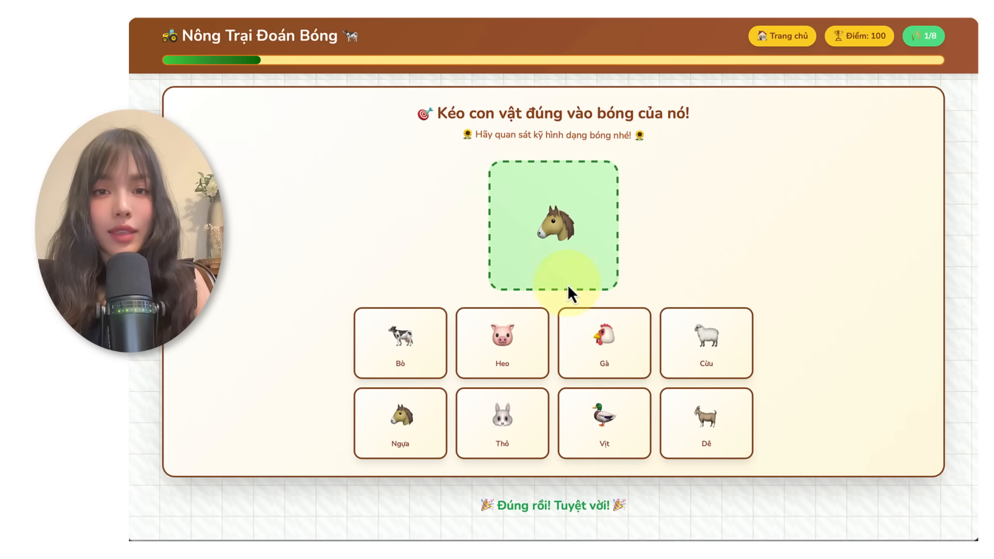
{"action": "left_click_drag", "start_coordinate": [524, 415], "coordinate": [548, 232]}
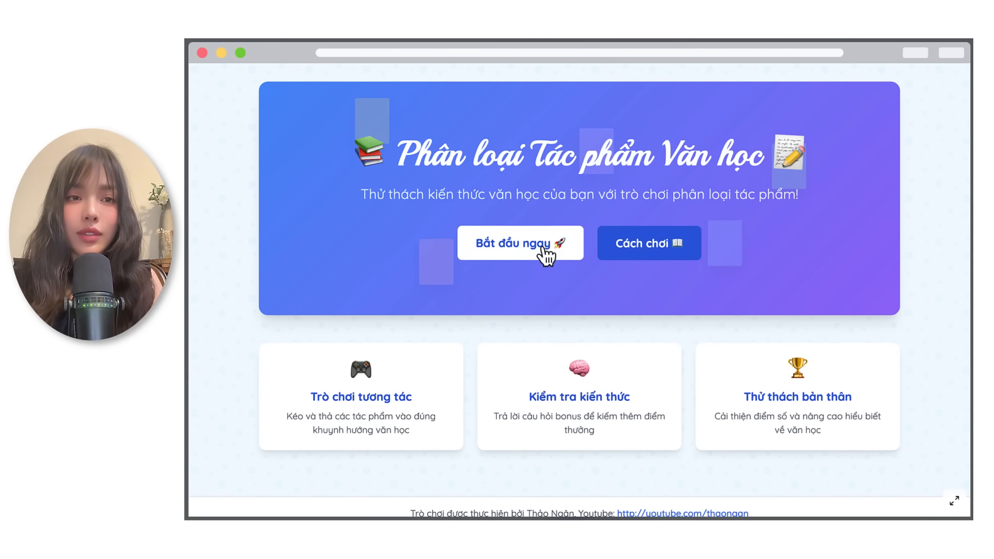
Step: Start the "Phân loại Tác phẩm Văn học" game and sort Bình Ngô đại cáo into Sử thi and Vợ chồng A Phủ into Hiện thực
{"action": "left_click", "coordinate": [541, 245]}
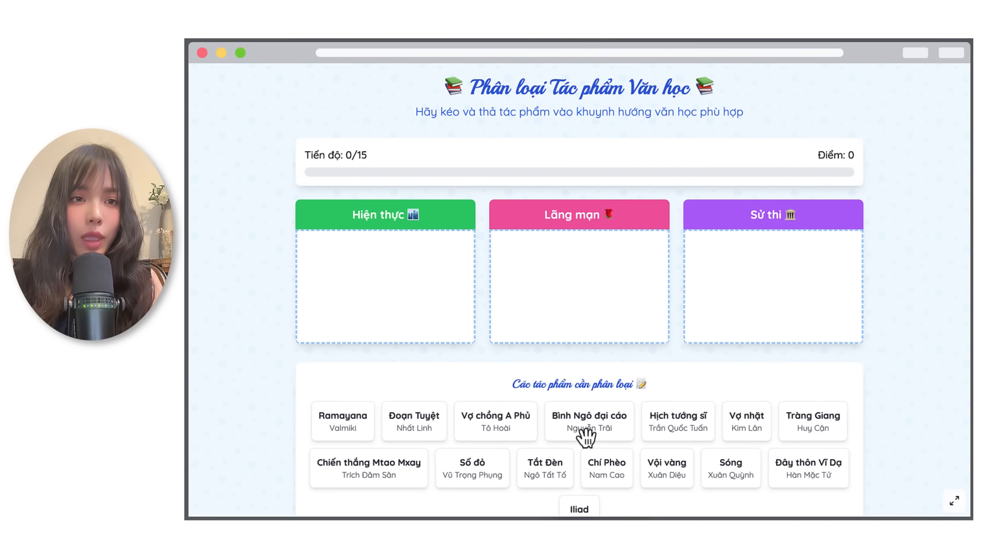
{"action": "left_click_drag", "start_coordinate": [581, 430], "coordinate": [766, 275]}
{"action": "left_click_drag", "start_coordinate": [544, 420], "coordinate": [337, 287]}
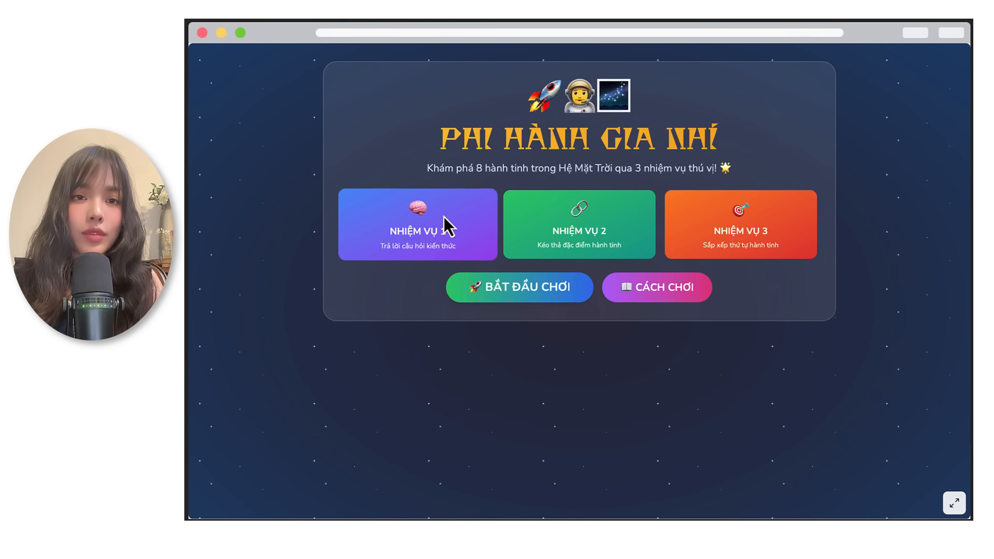
Step: Start the "Phi Hành Gia Nhí" game and answer the first two questions of mission 1, choosing Sao Mộc as the largest planet
{"action": "left_click", "coordinate": [493, 291]}
{"action": "left_click", "coordinate": [496, 315]}
{"action": "left_click", "coordinate": [613, 316]}
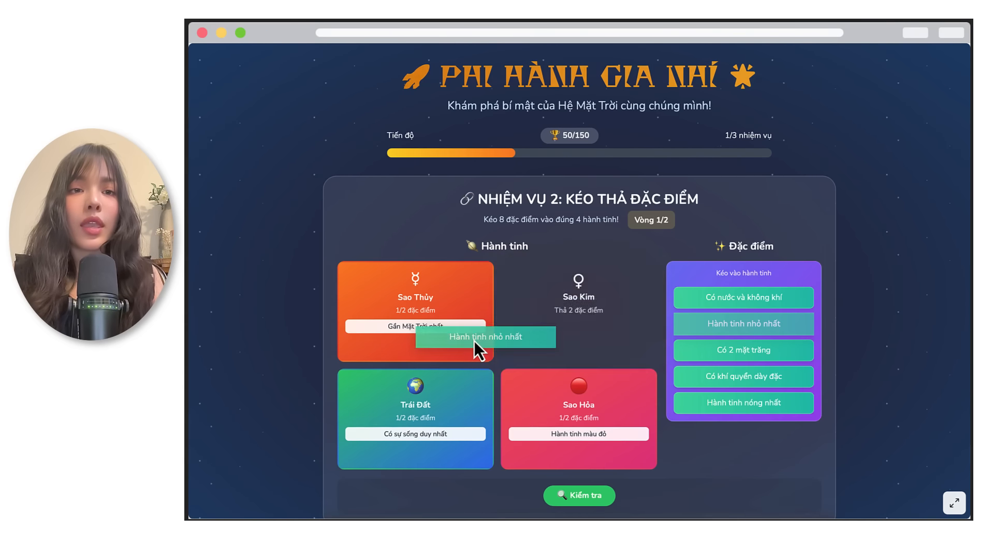
Step: In mission 2, match the traits to Sao Thủy, Sao Kim, Trái Đất and Sao Hỏa, check the answers and continue
{"action": "left_click_drag", "start_coordinate": [476, 348], "coordinate": [415, 341]}
{"action": "left_click_drag", "start_coordinate": [738, 348], "coordinate": [579, 326]}
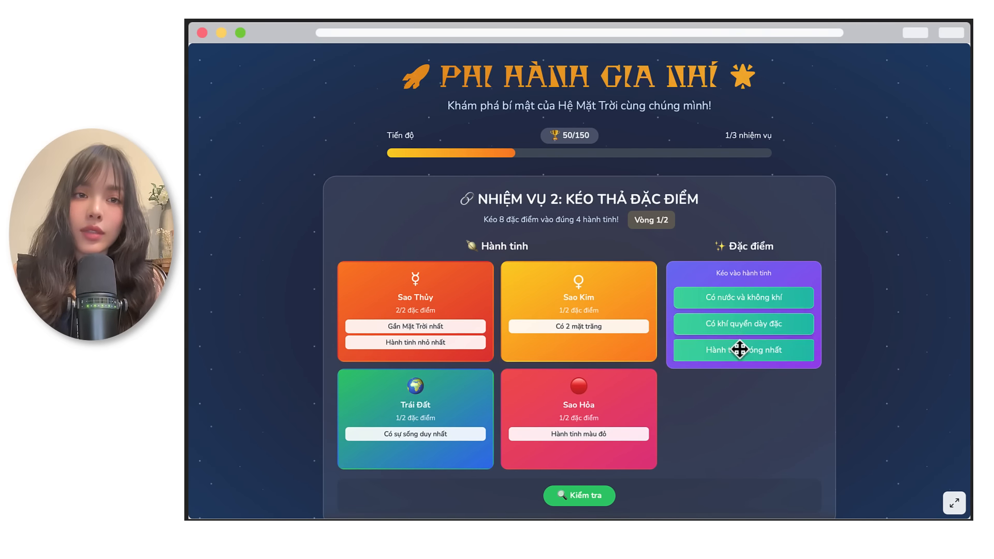
{"action": "left_click_drag", "start_coordinate": [740, 325], "coordinate": [590, 449]}
{"action": "left_click_drag", "start_coordinate": [735, 299], "coordinate": [435, 421]}
{"action": "left_click", "coordinate": [582, 498]}
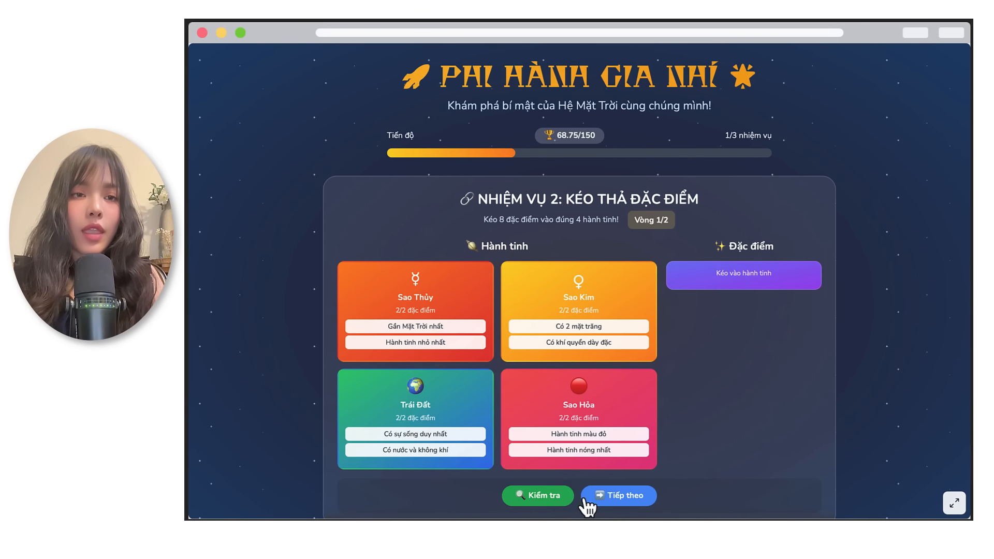
{"action": "left_click", "coordinate": [586, 500]}
Step: In mission 3, reorder the planets from nearest to farthest from the Sun
{"action": "left_click_drag", "start_coordinate": [410, 384], "coordinate": [410, 305]}
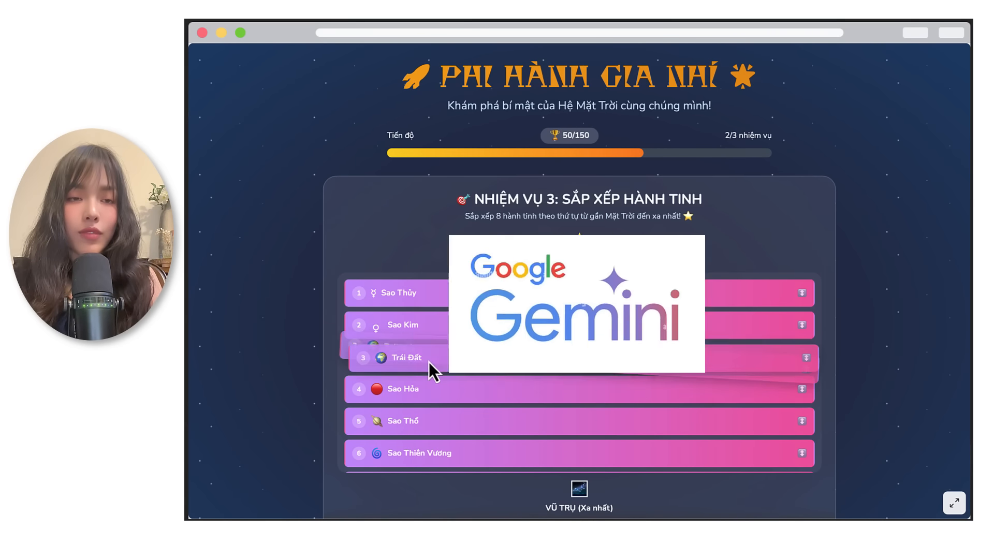
{"action": "left_click_drag", "start_coordinate": [417, 428], "coordinate": [435, 396]}
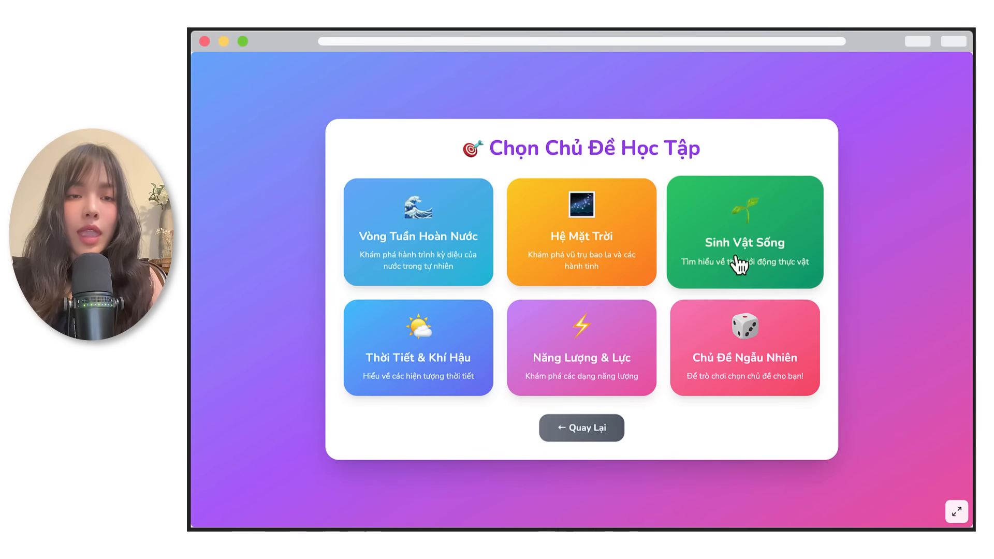
Step: Choose the "Hệ Mặt Trời" topic in the science quiz game
{"action": "left_click", "coordinate": [528, 272]}
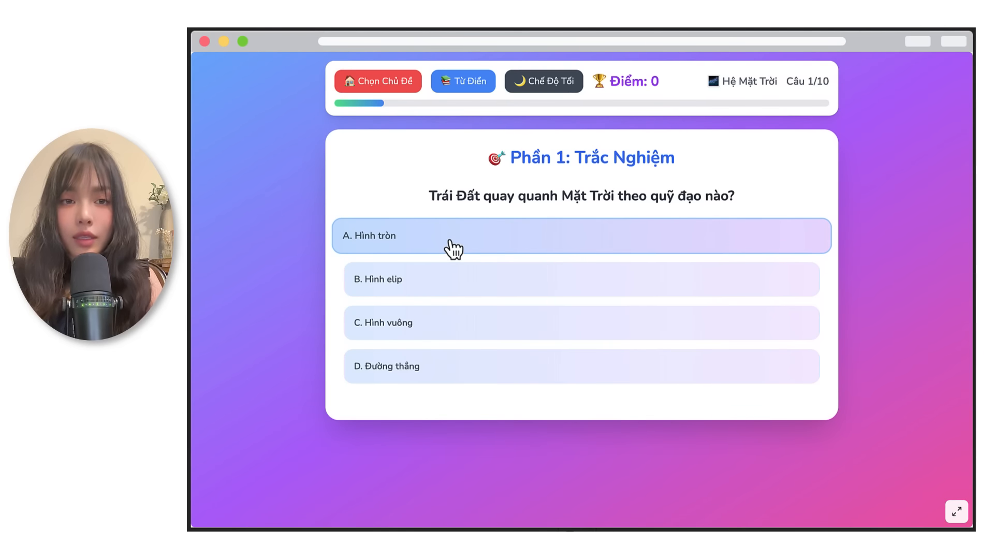
Step: Answer the Earth orbit question with "Hình elip" and match the Sun, Earth's orbit, Earth's rotation and Neil Armstrong to their descriptions in part 2
{"action": "left_click", "coordinate": [518, 284]}
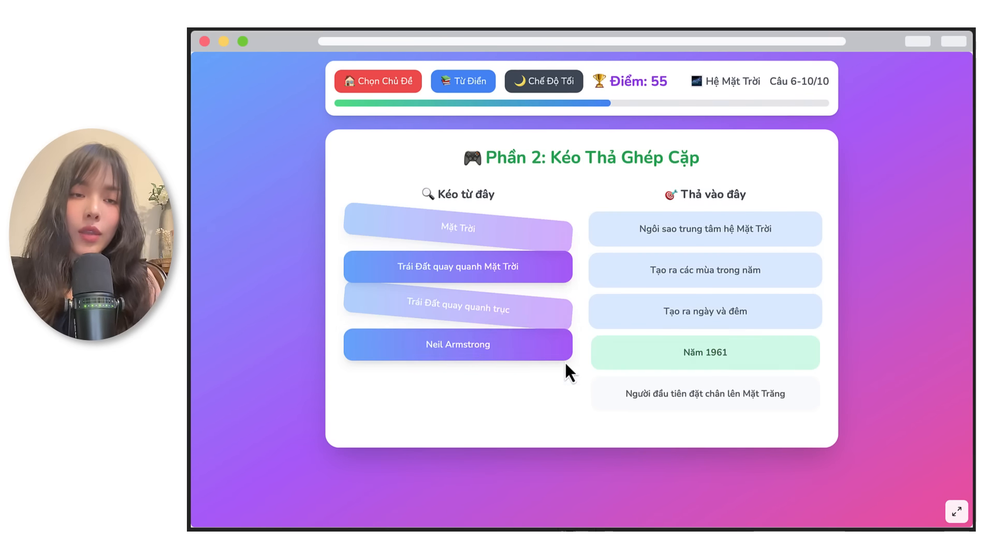
{"action": "left_click_drag", "start_coordinate": [570, 371], "coordinate": [698, 393]}
{"action": "left_click_drag", "start_coordinate": [502, 319], "coordinate": [724, 323]}
{"action": "left_click_drag", "start_coordinate": [458, 266], "coordinate": [758, 277]}
{"action": "left_click_drag", "start_coordinate": [458, 228], "coordinate": [739, 248]}
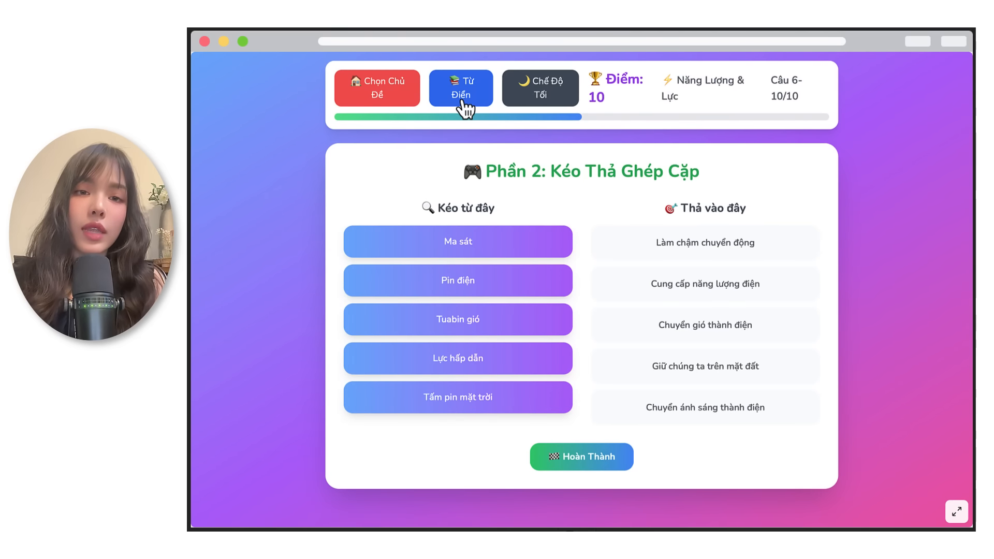
Step: Open the science dictionary from the "Năng Lượng & Lực" quiz and browse its terms
{"action": "left_click", "coordinate": [465, 109]}
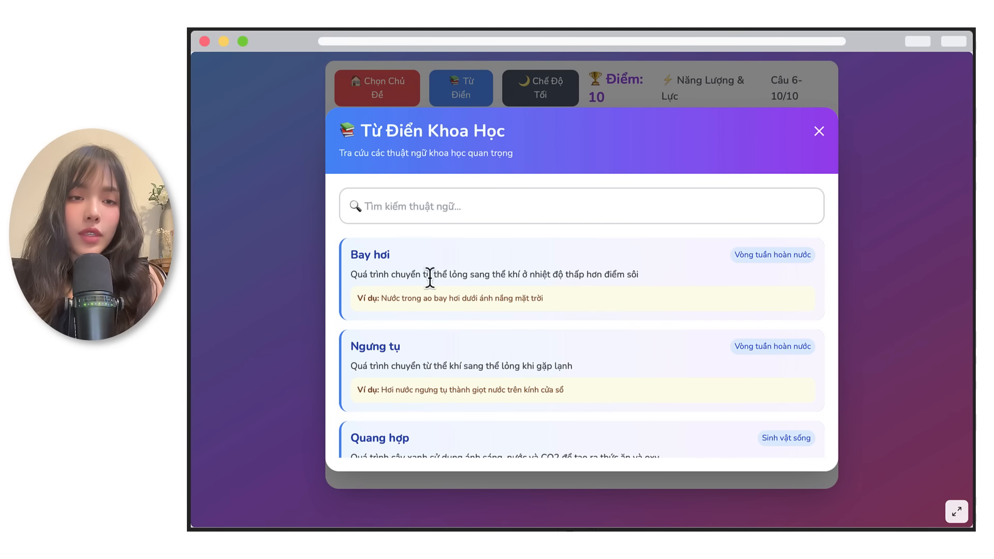
{"action": "scroll", "coordinate": [440, 294], "scroll_direction": "down", "scroll_amount": 2}
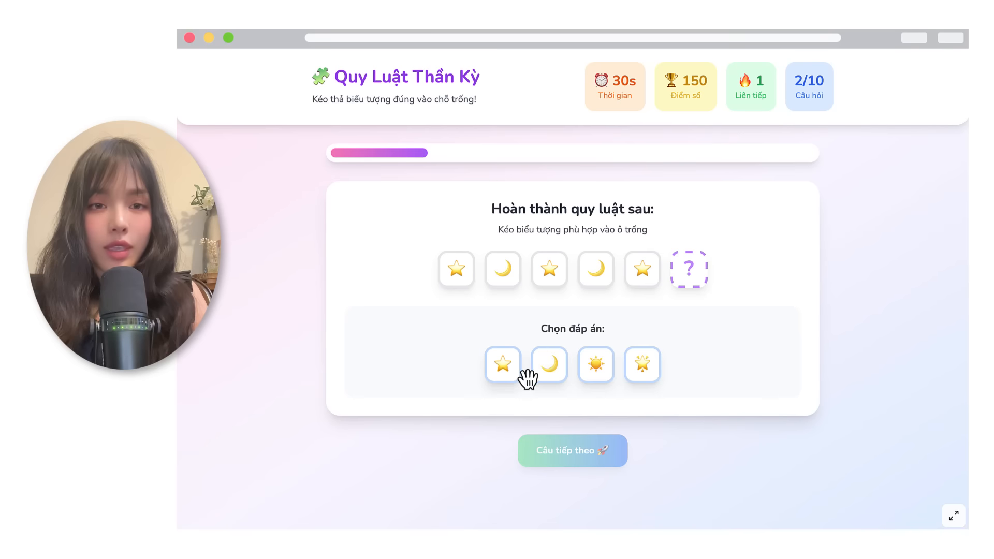
Step: Play "Quy Luật Thần Kỳ" through the picture patterns, completing the fruit sequence with the banana and the party sequence with the cake
{"action": "left_click_drag", "start_coordinate": [527, 378], "coordinate": [700, 282]}
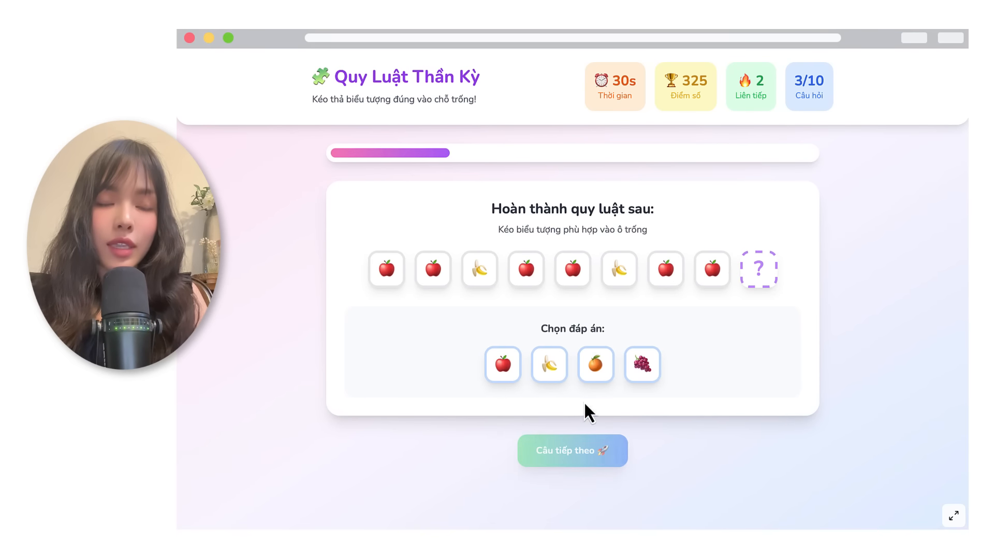
{"action": "left_click_drag", "start_coordinate": [540, 370], "coordinate": [761, 289]}
{"action": "left_click", "coordinate": [572, 450]}
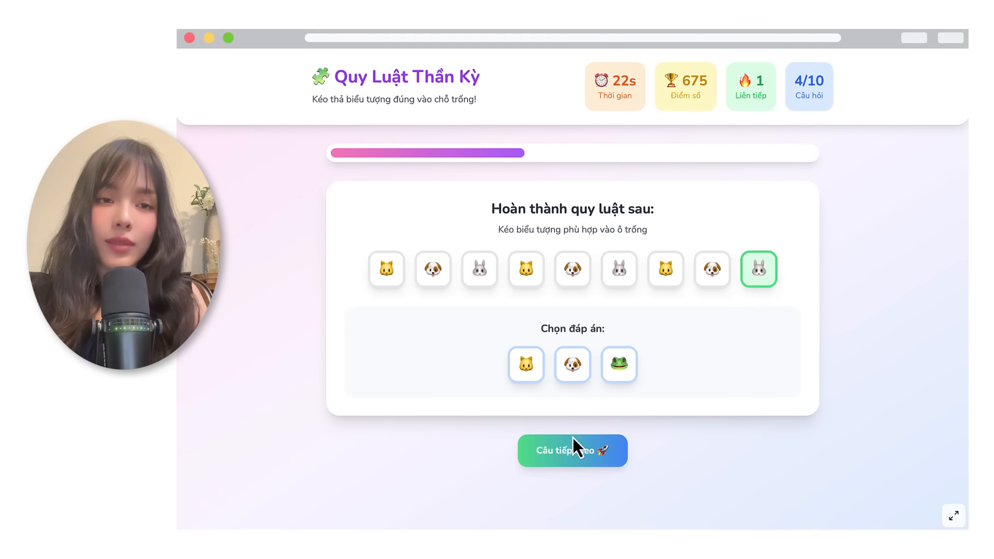
{"action": "left_click", "coordinate": [572, 448]}
{"action": "mouse_move", "coordinate": [636, 315]}
{"action": "left_mouse_down"}
{"action": "mouse_move", "coordinate": [759, 269]}
{"action": "mouse_move", "coordinate": [763, 282]}
{"action": "left_mouse_up"}
{"action": "left_click", "coordinate": [580, 450]}
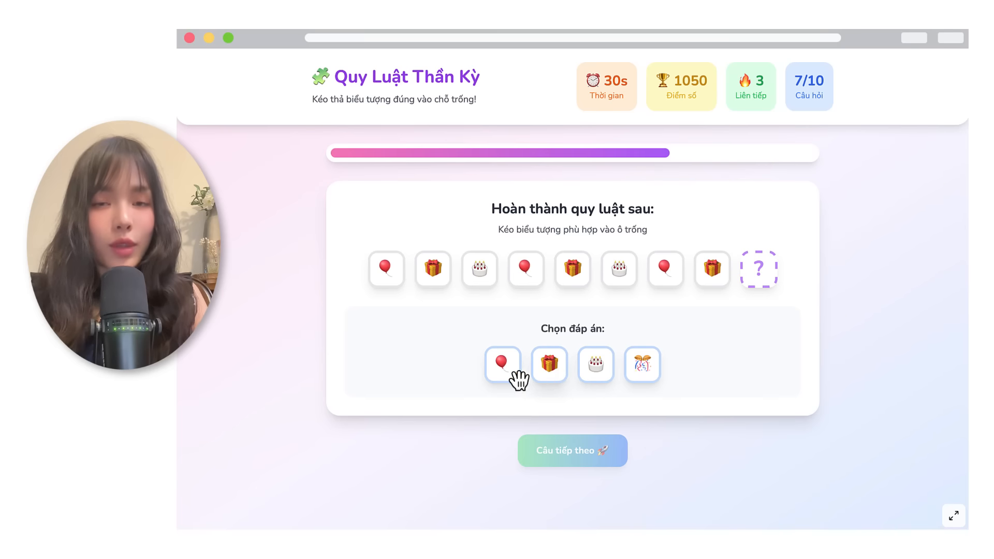
{"action": "left_click_drag", "start_coordinate": [592, 378], "coordinate": [758, 269]}
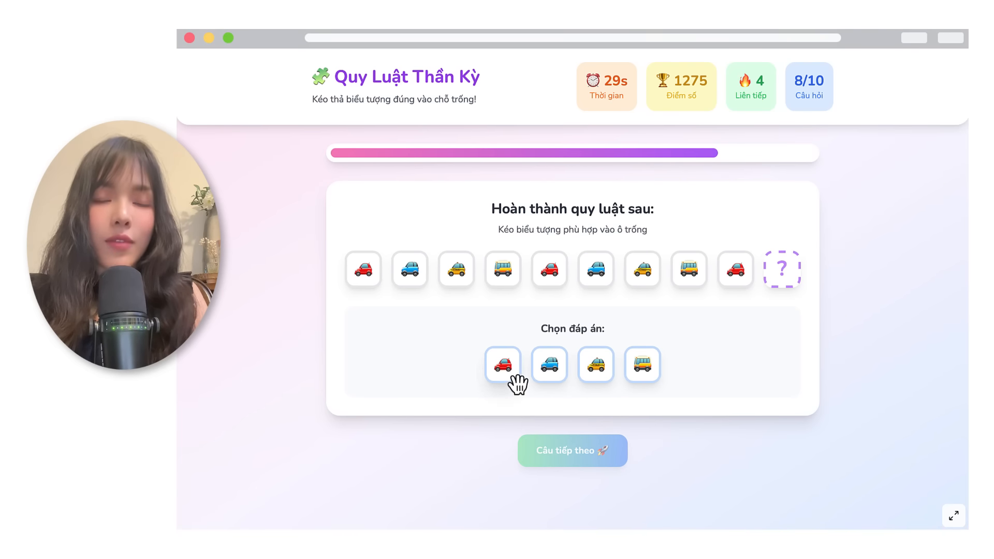